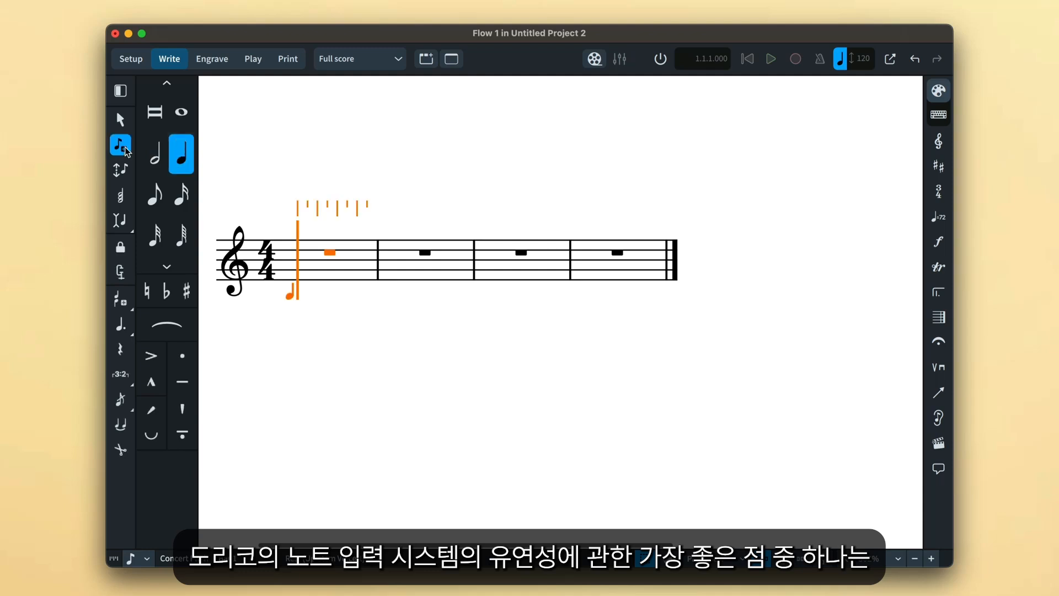
# Step: Enter eighth notes in bar 1: G4 on the second half of beat 1 and B4 on the second half of beat 2
pyautogui.click(160, 206)
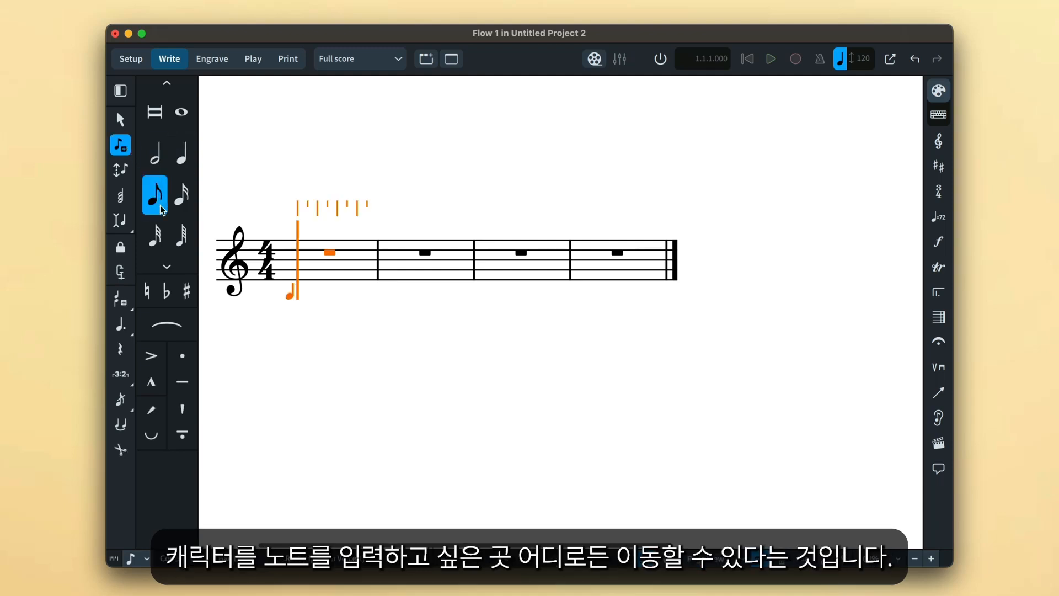
pyautogui.press('Right')
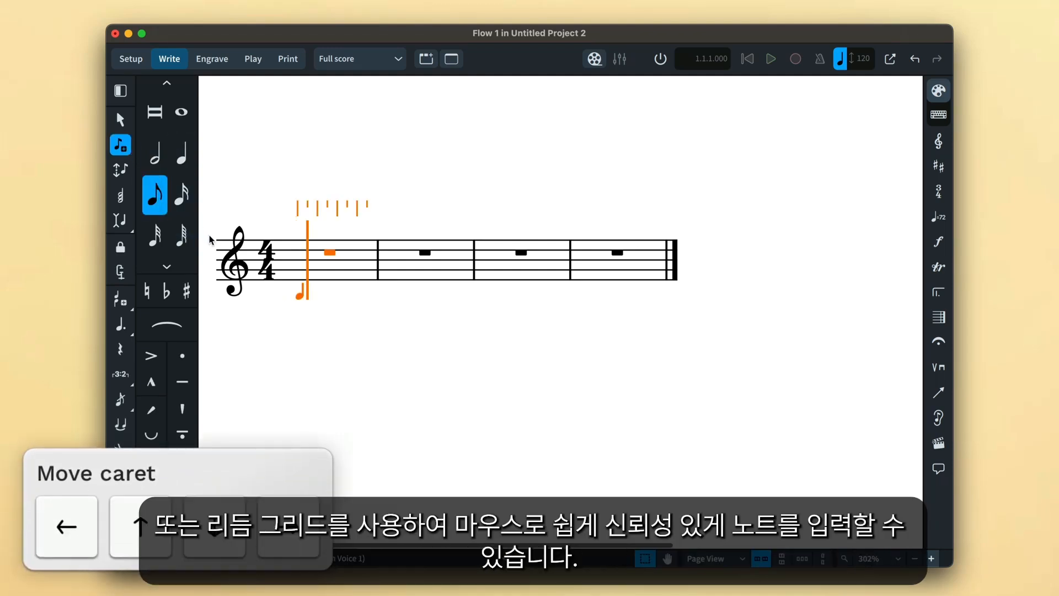
pyautogui.press('g')
pyautogui.press('Right')
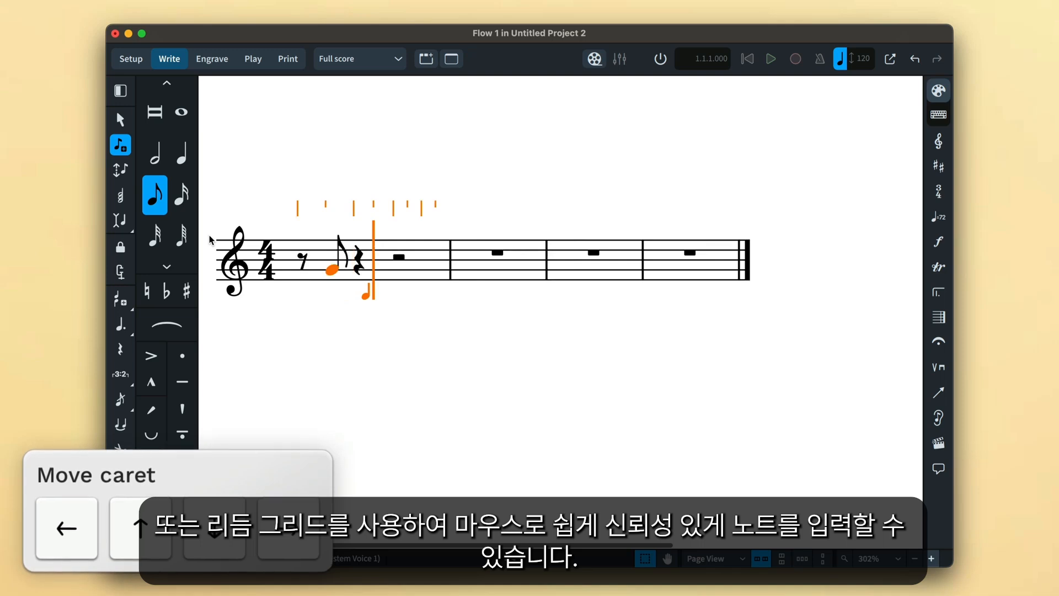
pyautogui.press('b')
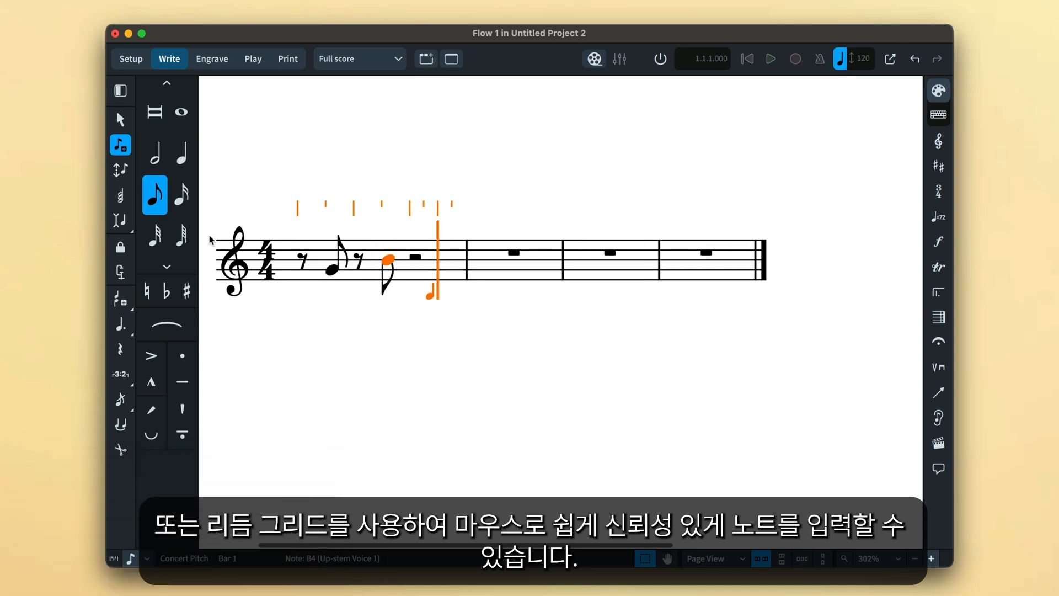
# Step: Enter a quarter-note C5 starting on the last eighth of bar 1 and extending across the barline into bar 2
pyautogui.press('Right')
pyautogui.click(180, 164)
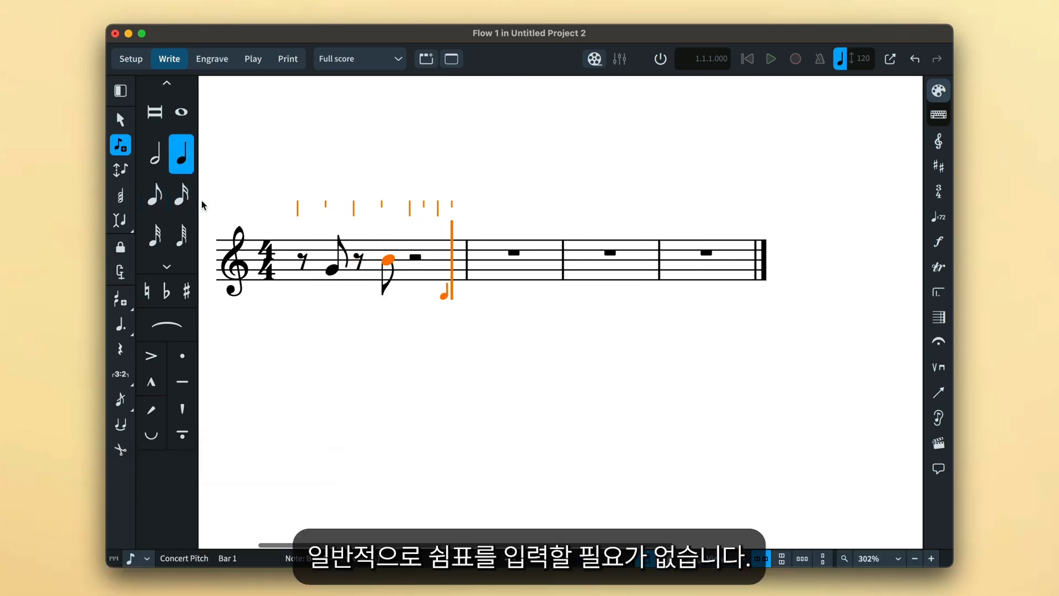
pyautogui.press('c')
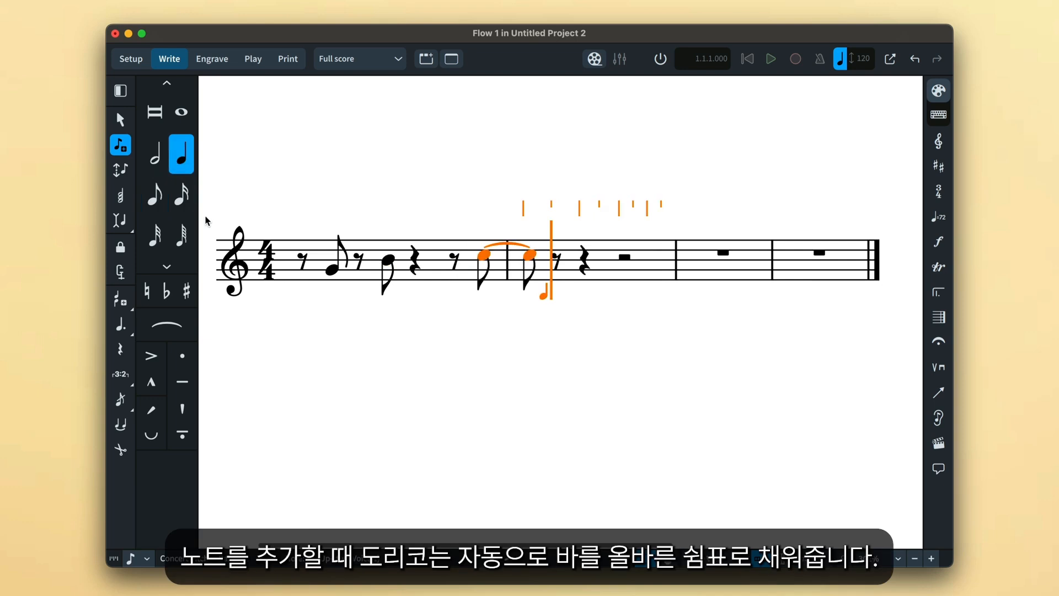
# Step: Enter eighth notes D5, C5 and B4 from beat 2 of bar 2, plus an eighth-note G4 on the bar's last eighth
pyautogui.click(157, 196)
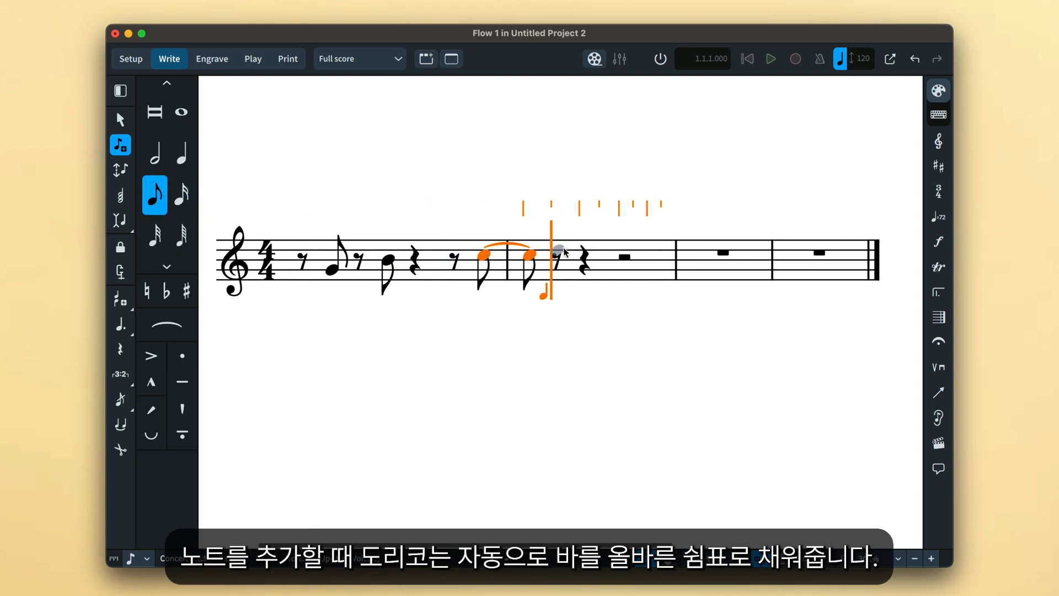
pyautogui.click(583, 251)
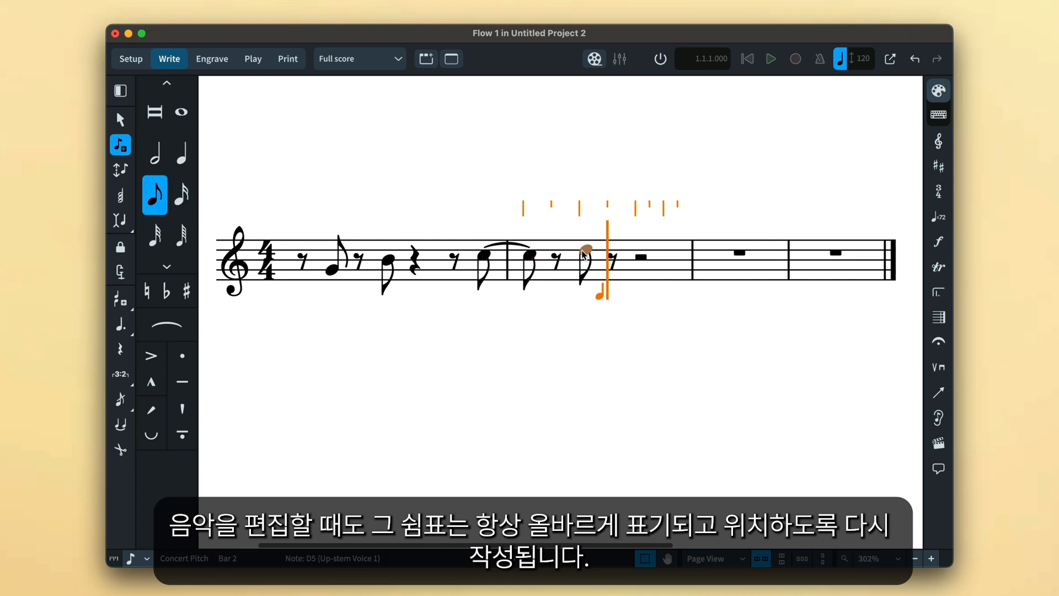
pyautogui.click(615, 258)
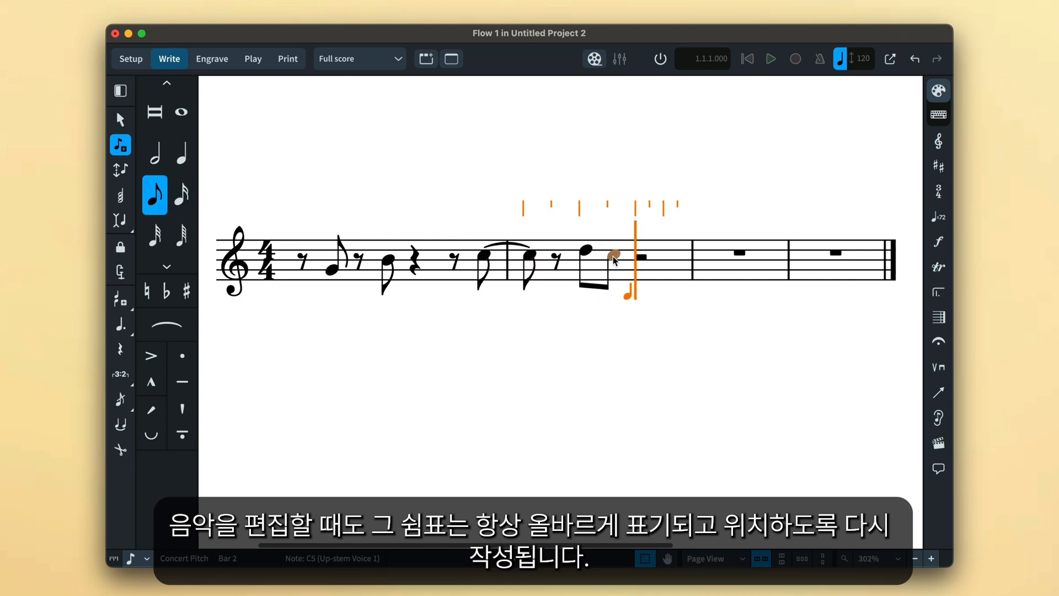
pyautogui.click(643, 258)
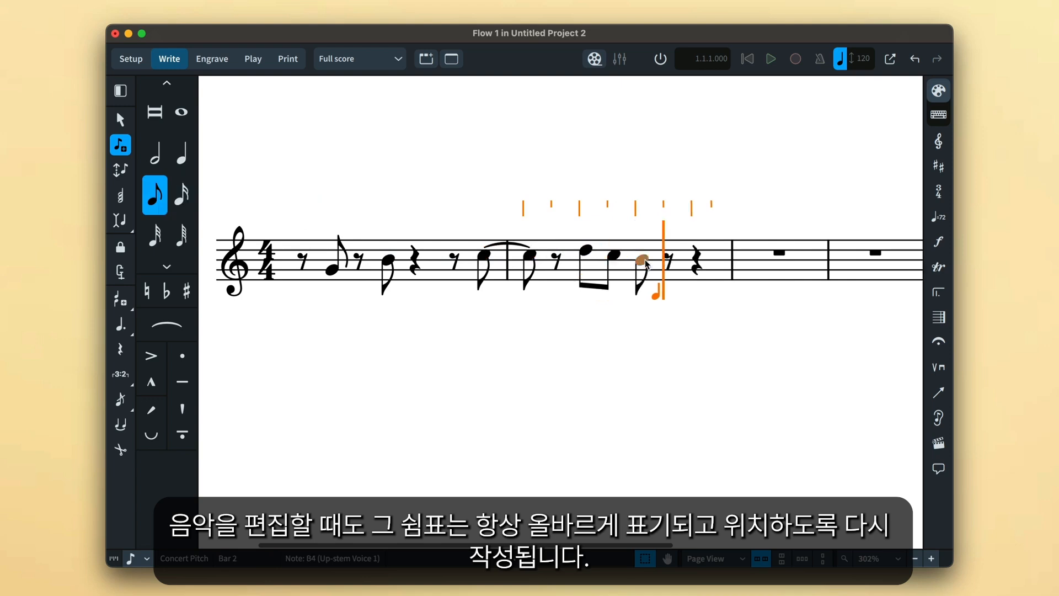
pyautogui.click(718, 272)
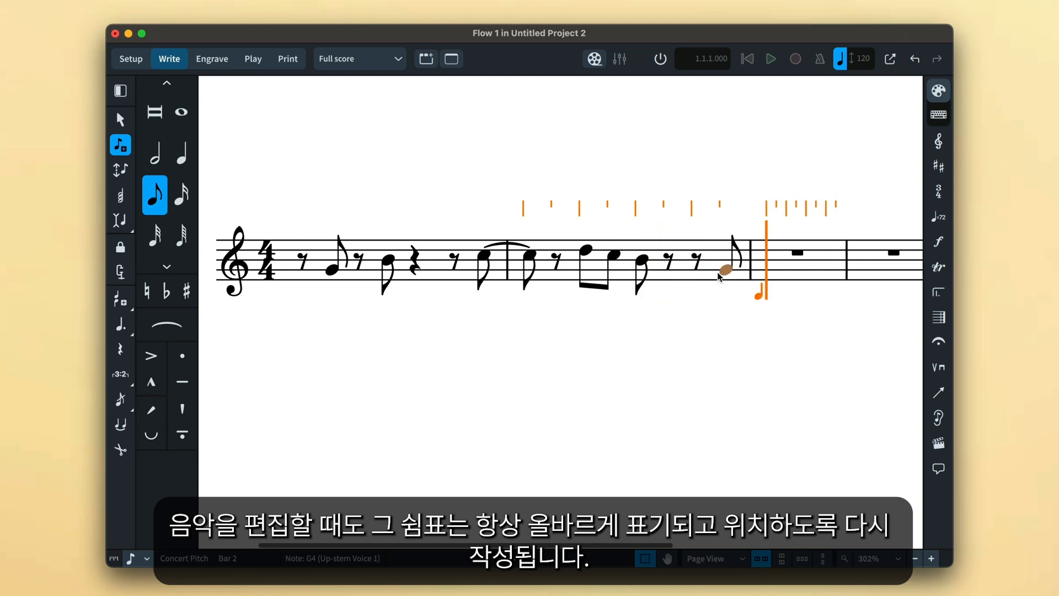
# Step: Enter a quarter-note A4 on the first beat of bar 3 and finish note input
pyautogui.press('6')
pyautogui.click(771, 271)
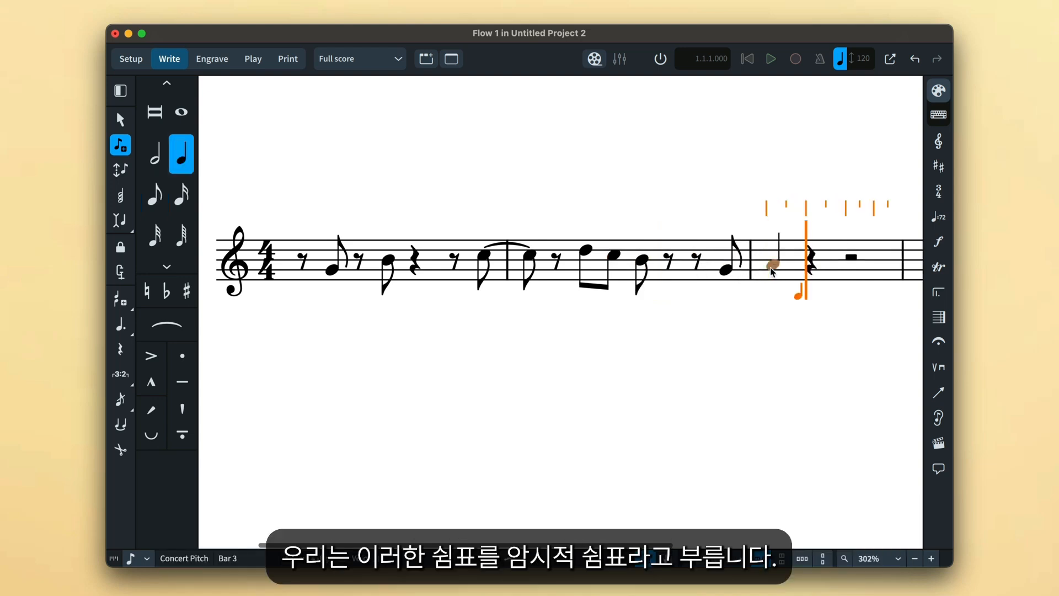
pyautogui.press('Escape')
pyautogui.press('Escape')
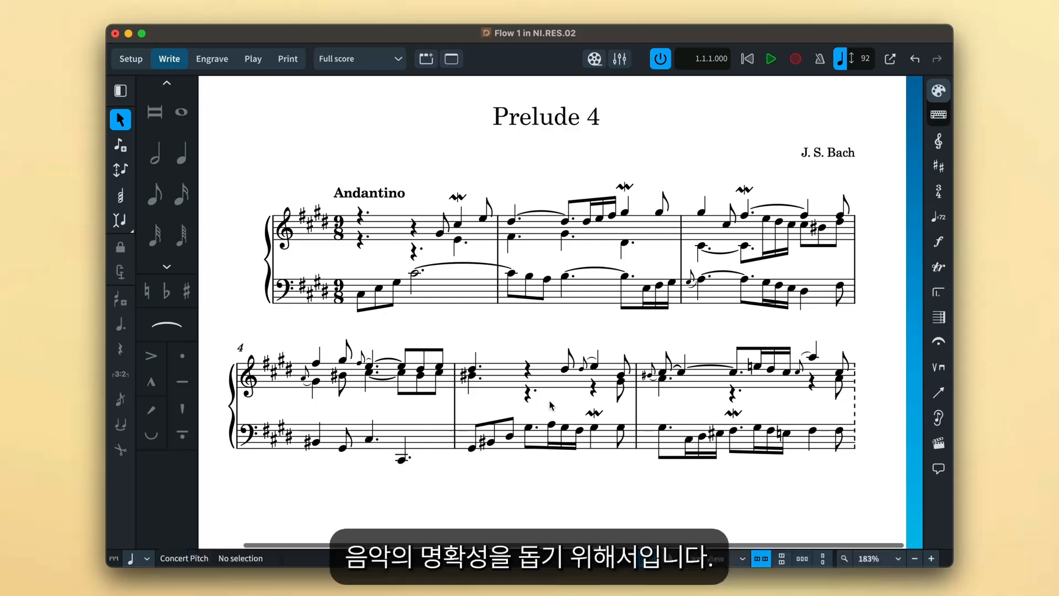
# Step: Enter an explicit eighth rest with Force Duration at the upper voice's quarter rest in bar 5 of the top staff
pyautogui.click(529, 370)
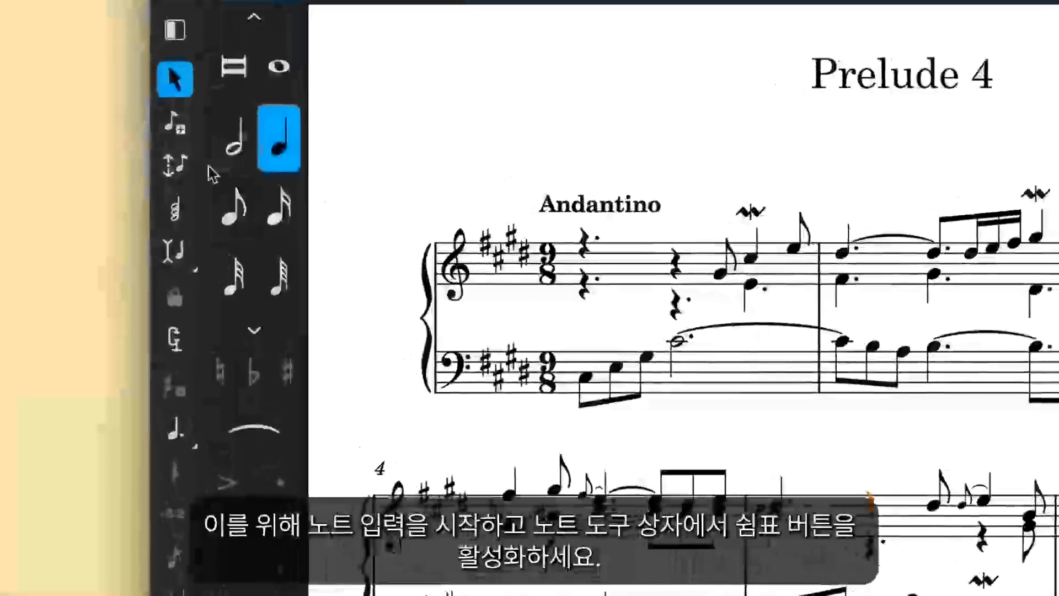
pyautogui.click(180, 129)
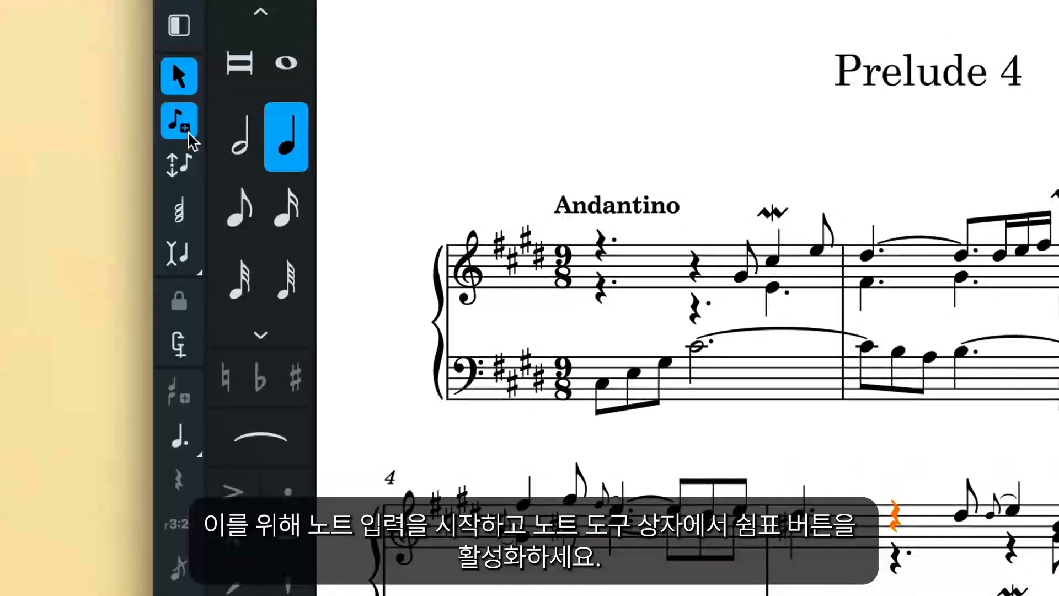
pyautogui.click(179, 479)
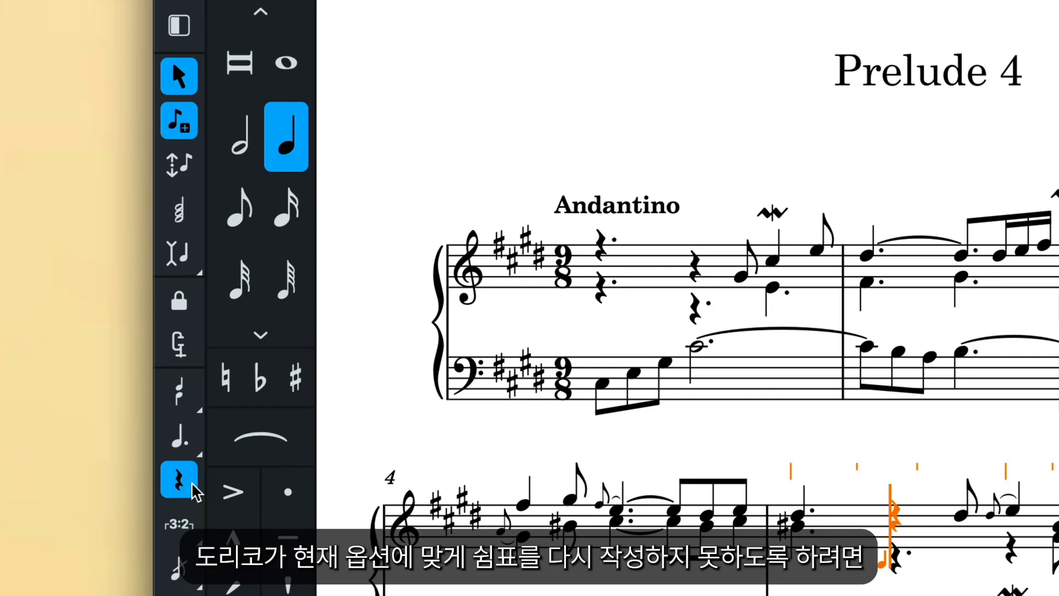
pyautogui.click(196, 356)
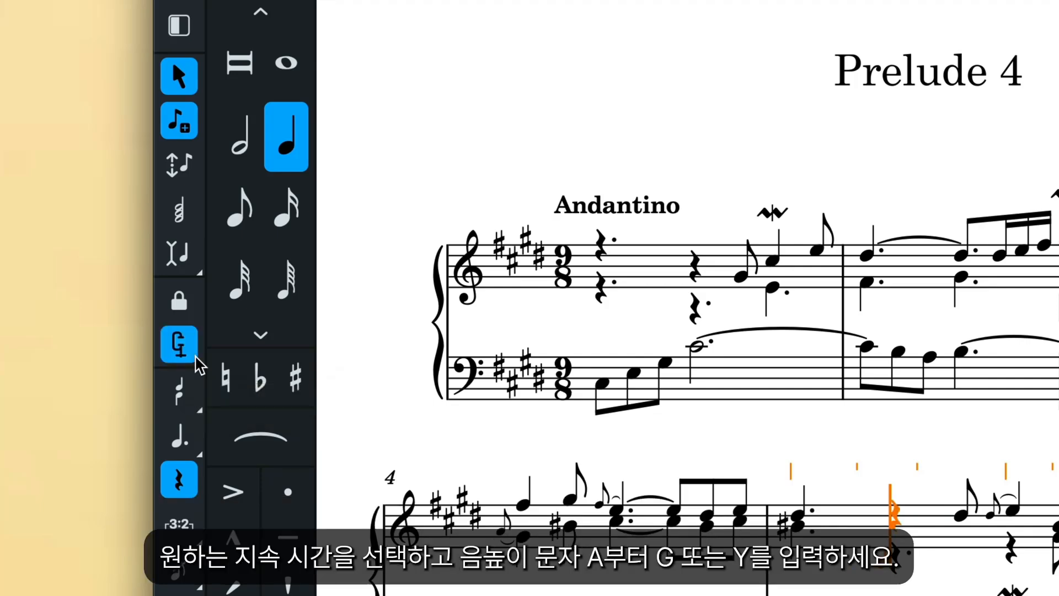
pyautogui.click(247, 230)
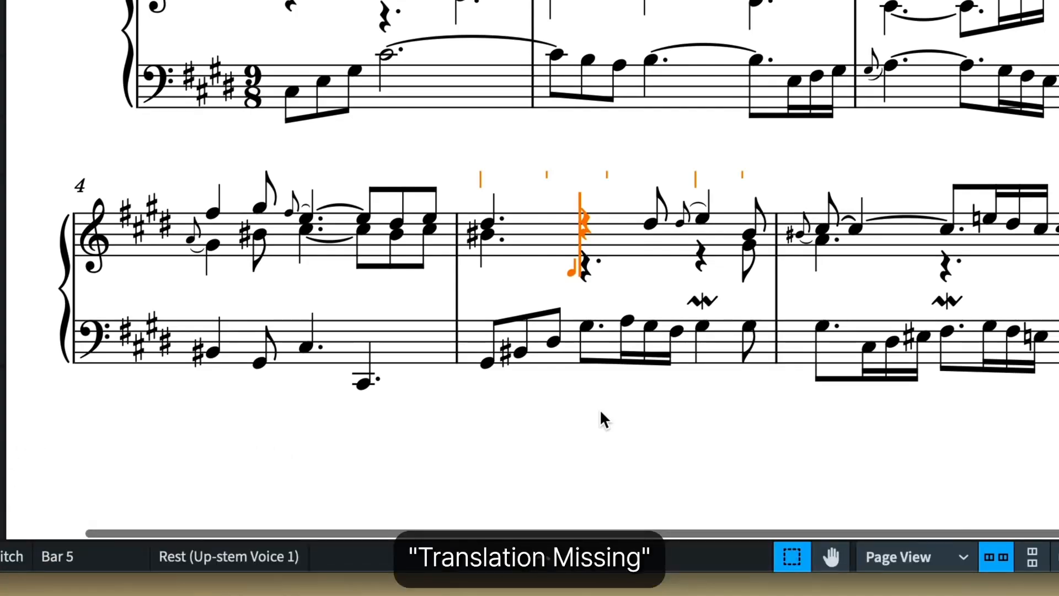
pyautogui.press(',')
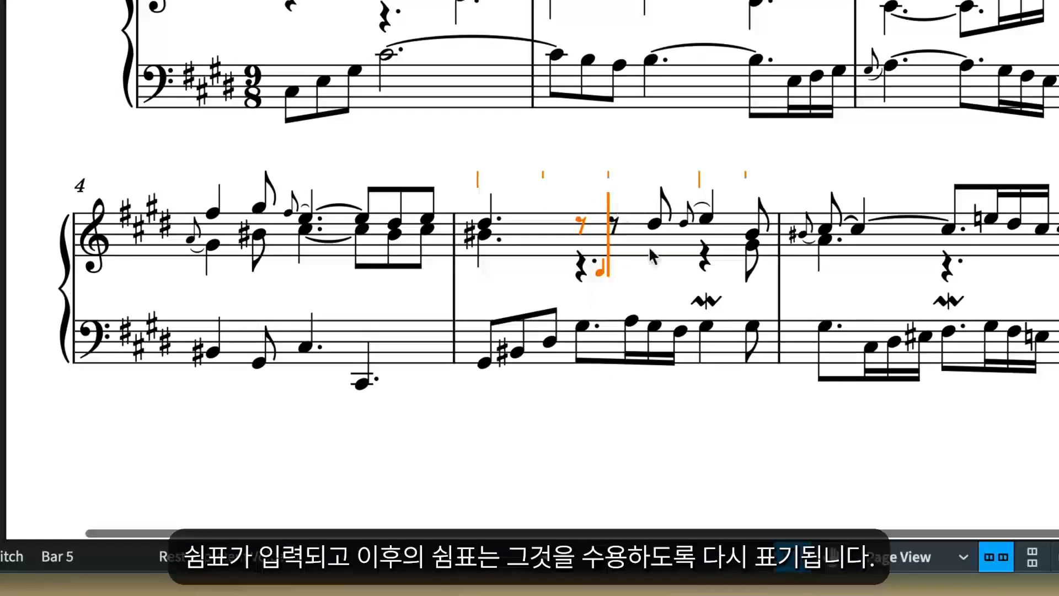
pyautogui.press('Escape')
# Step: Enter an explicit eighth rest at the lower voice's second rest in bar 5 of the top staff
pyautogui.click(705, 260)
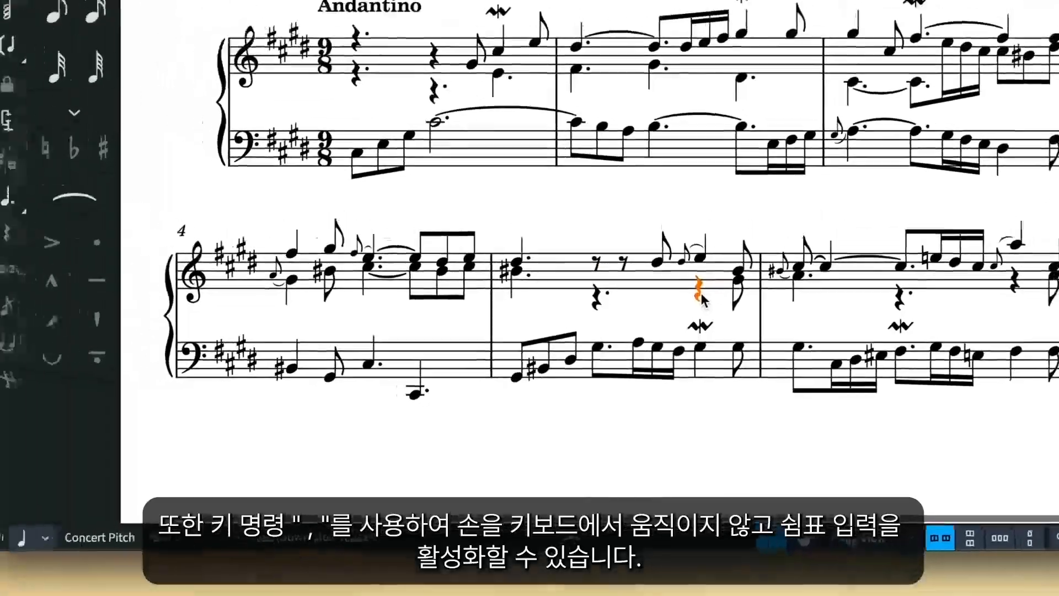
pyautogui.press(',')
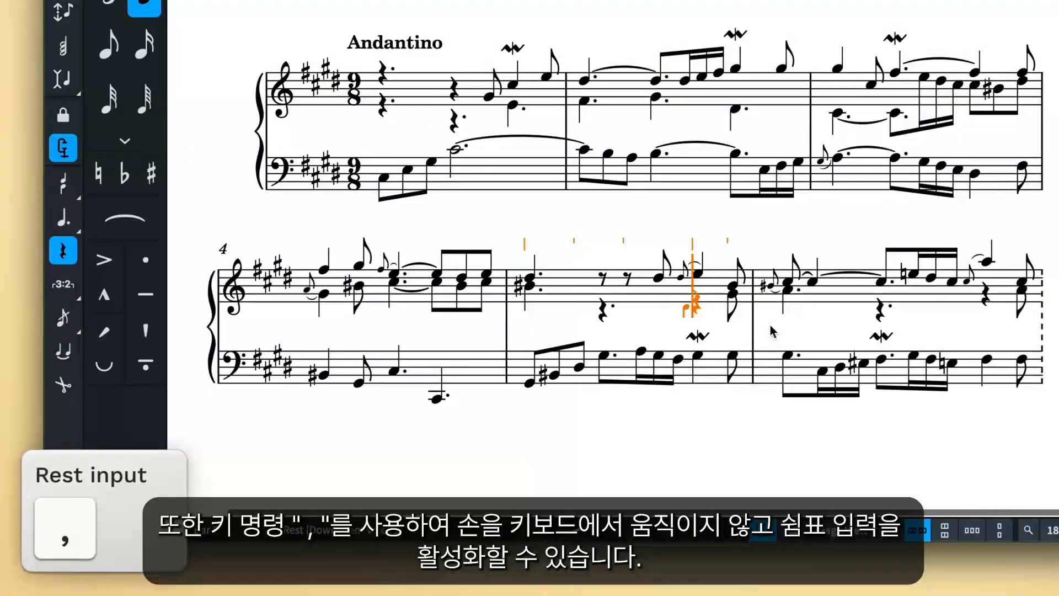
pyautogui.press('5')
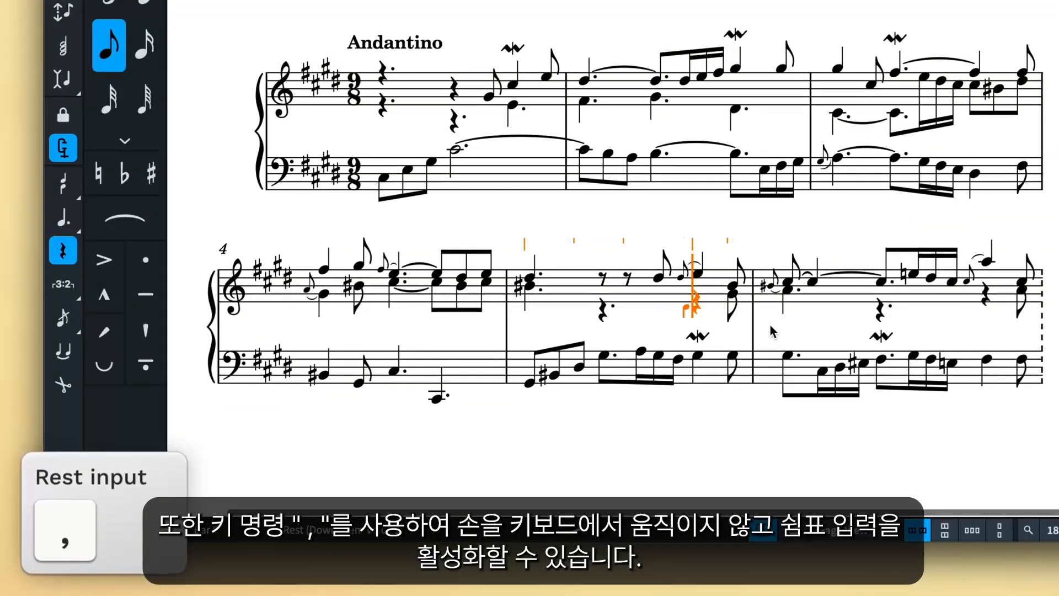
pyautogui.press('c')
pyautogui.press('Escape')
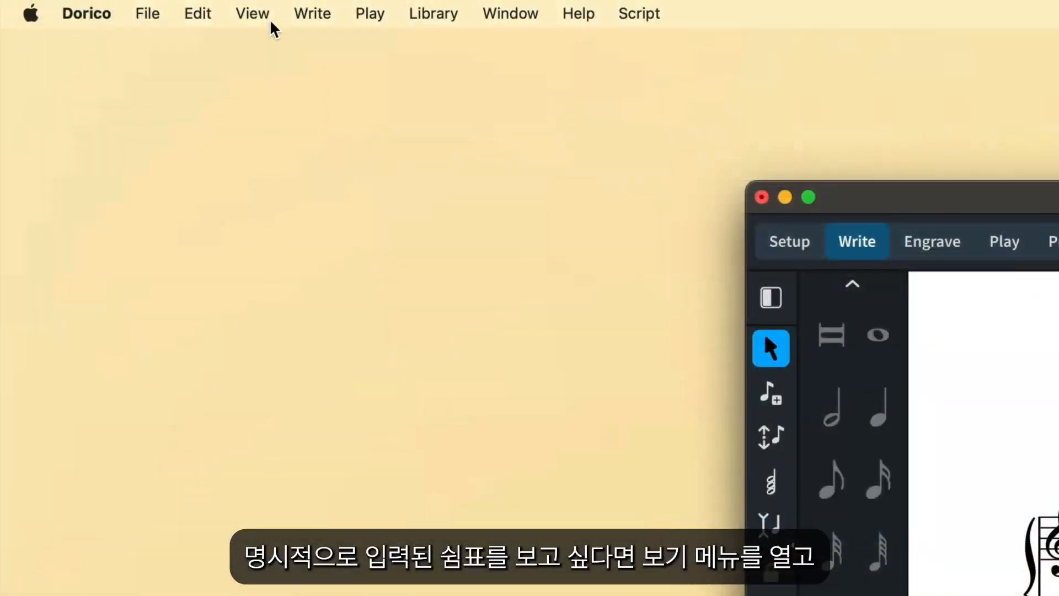
# Step: Turn on note and rest colors for Implicit Rests
pyautogui.click(268, 15)
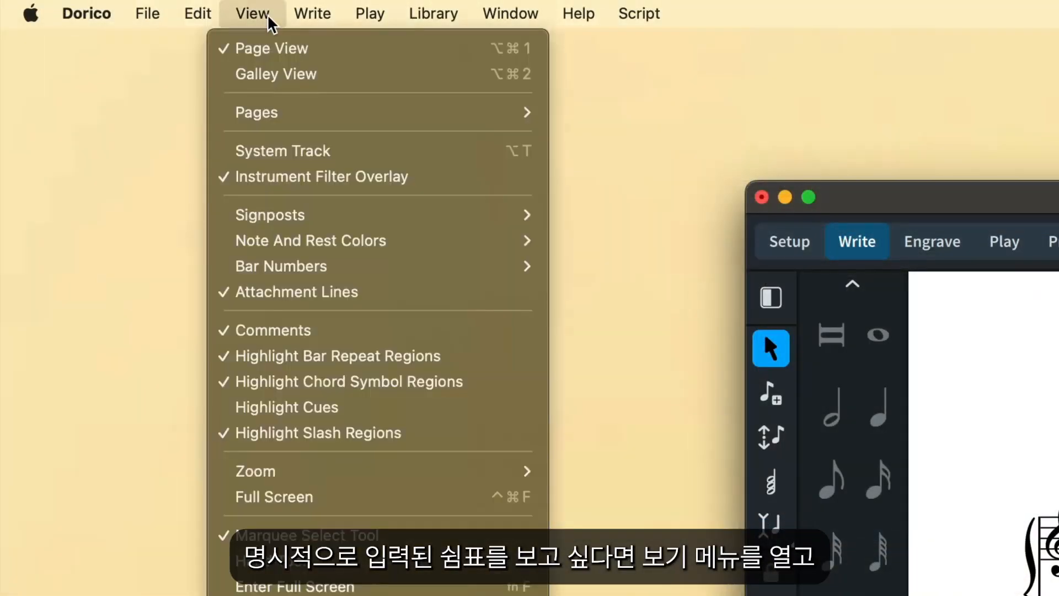
pyautogui.moveTo(414, 241)
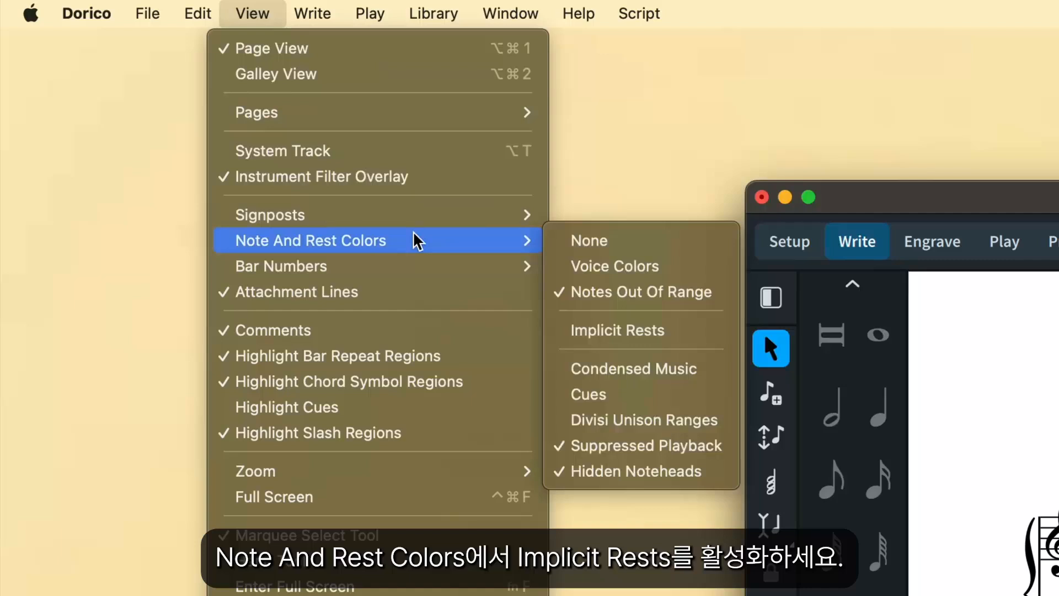
pyautogui.click(673, 330)
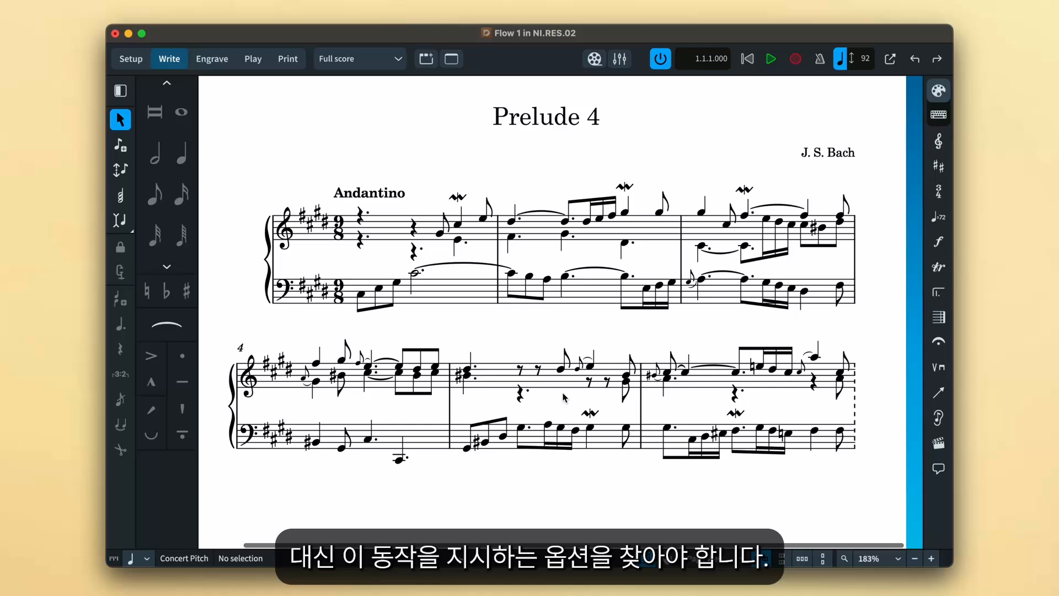
# Step: Remove Force Duration from the rests in both voices of bar 5 in the top staff
pyautogui.moveTo(497, 334); pyautogui.dragTo(635, 412)
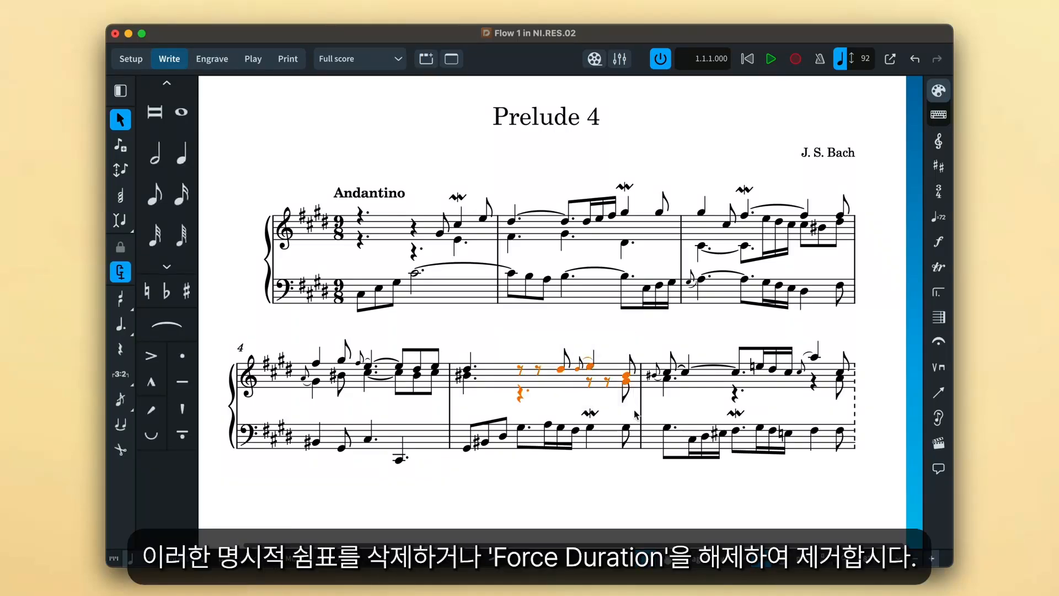
pyautogui.click(121, 273)
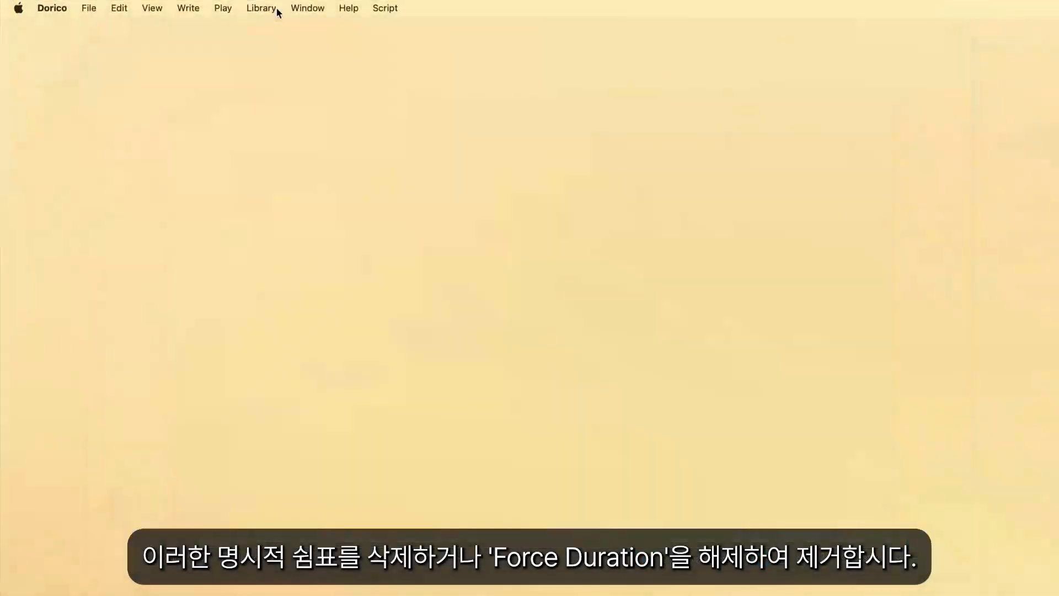
# Step: In Notation Options for compound time signatures, set rests at the start of compound beats to Split at beat subdivisions and apply it
pyautogui.click(277, 9)
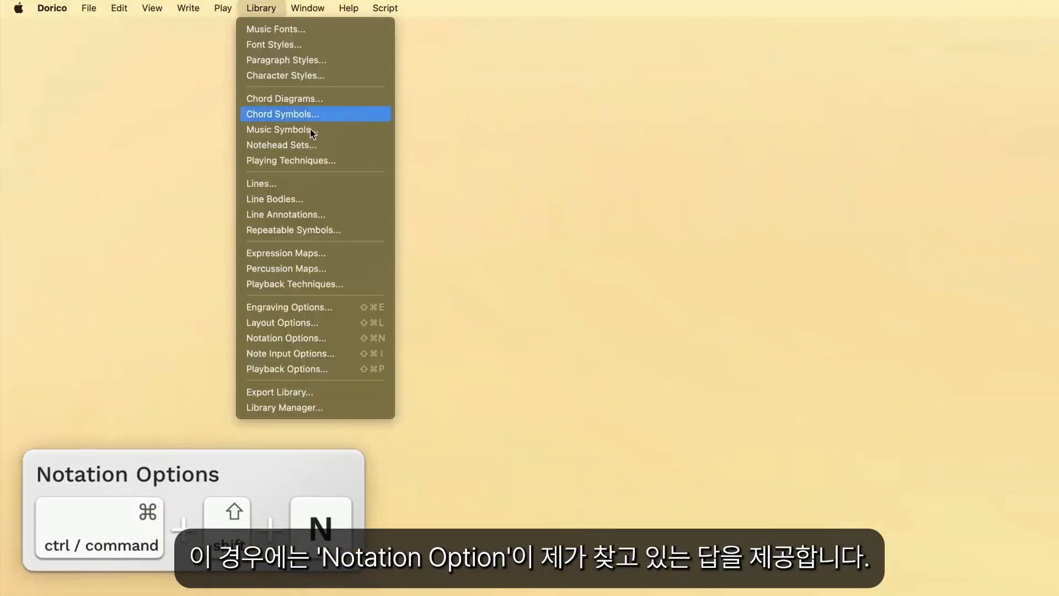
pyautogui.click(335, 342)
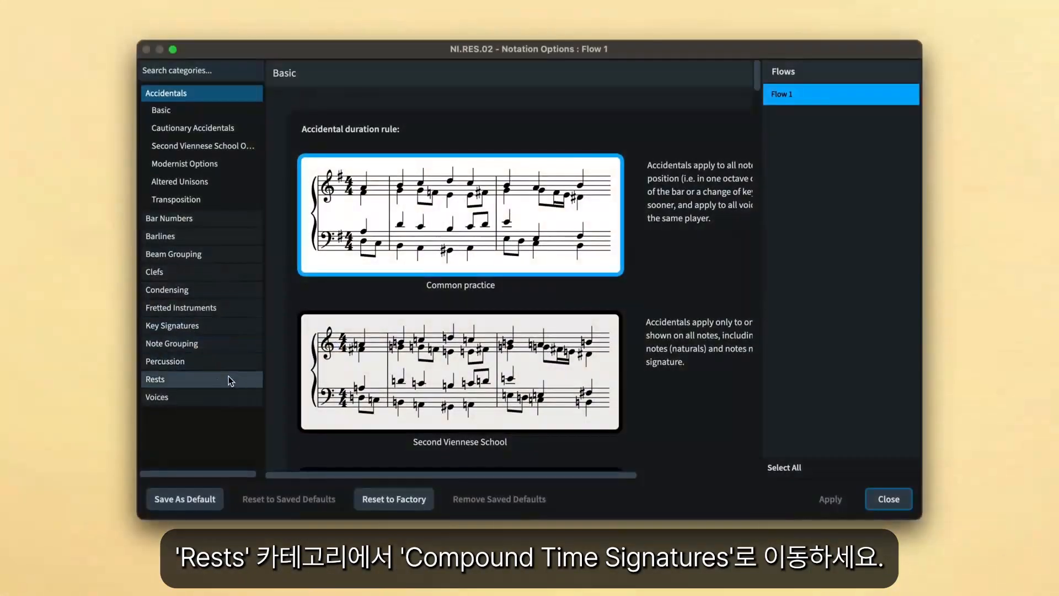
pyautogui.click(228, 377)
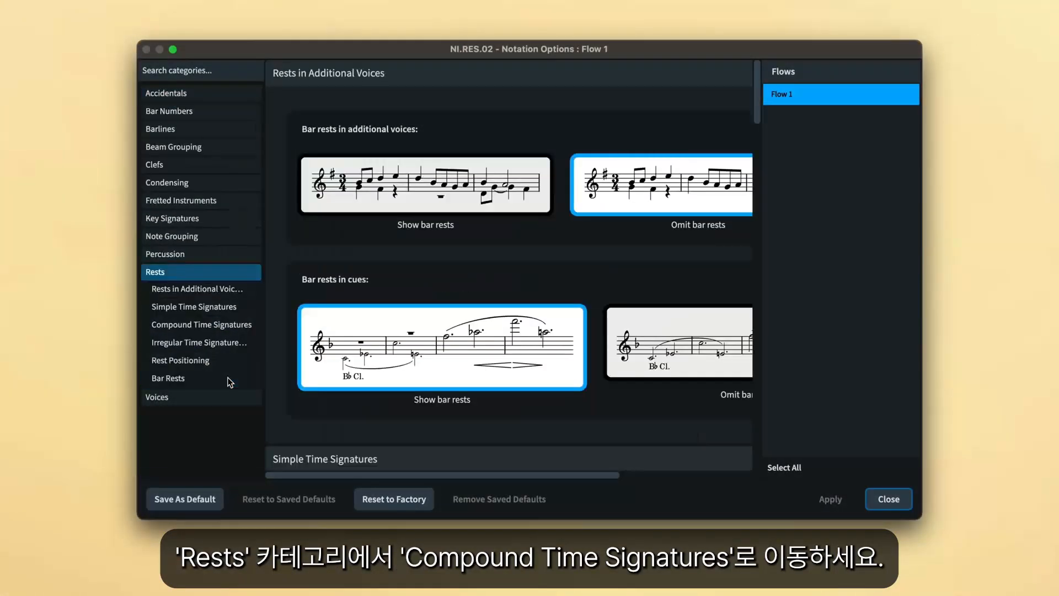
pyautogui.click(216, 329)
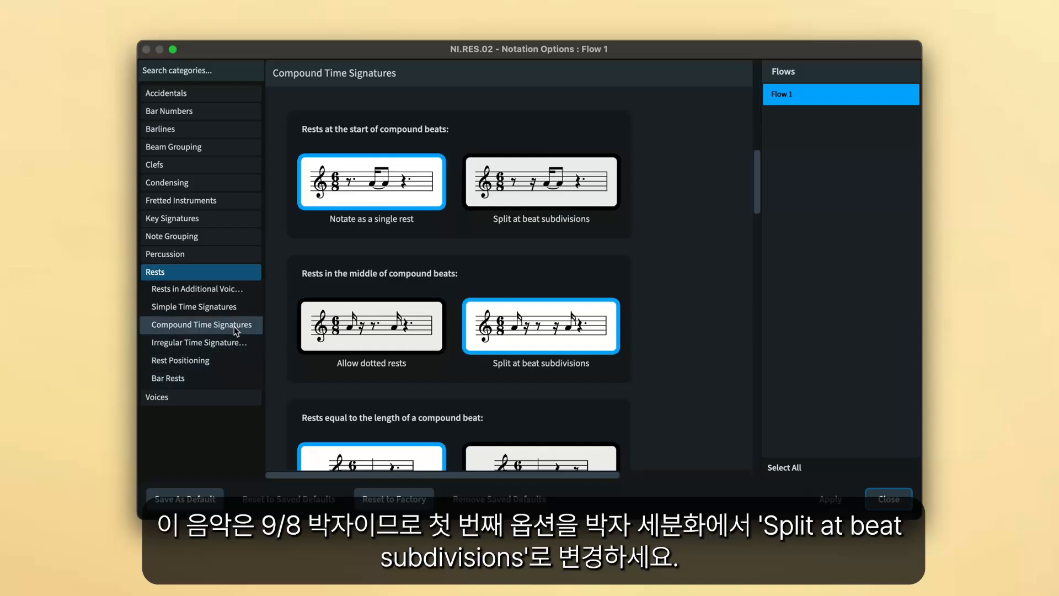
pyautogui.click(608, 201)
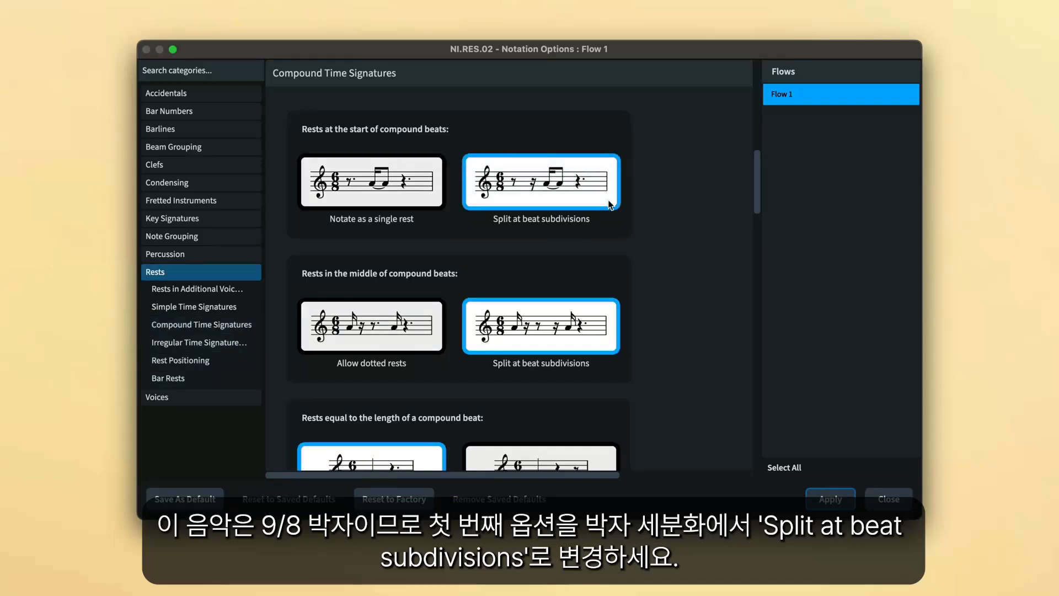
pyautogui.click(847, 498)
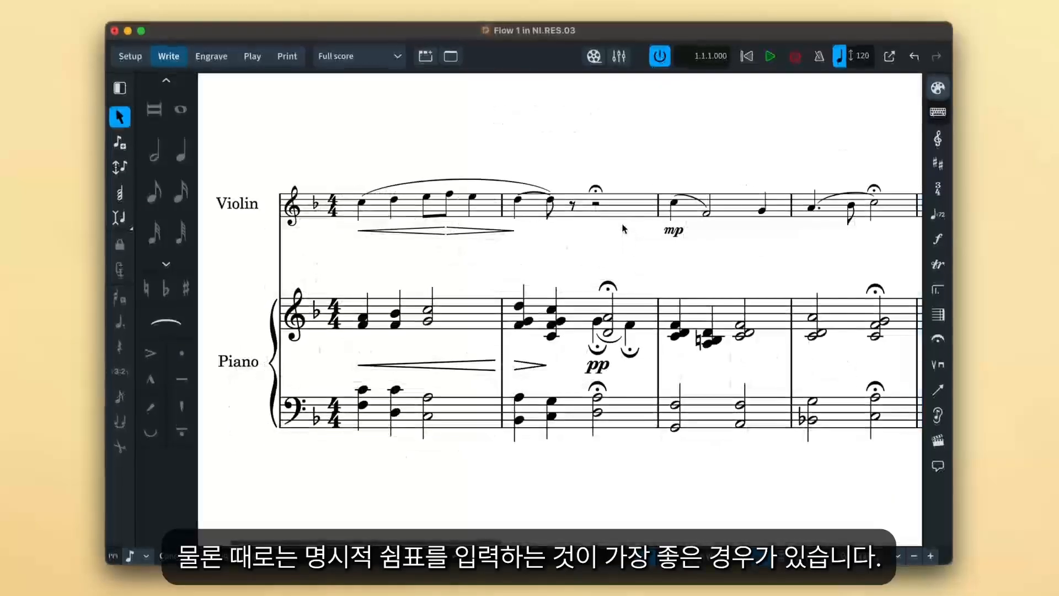
# Step: Enter an explicit quarter rest on beat 4 of bar 2 in the Violin staff, splitting the half rest under the fermata
pyautogui.doubleClick(625, 214)
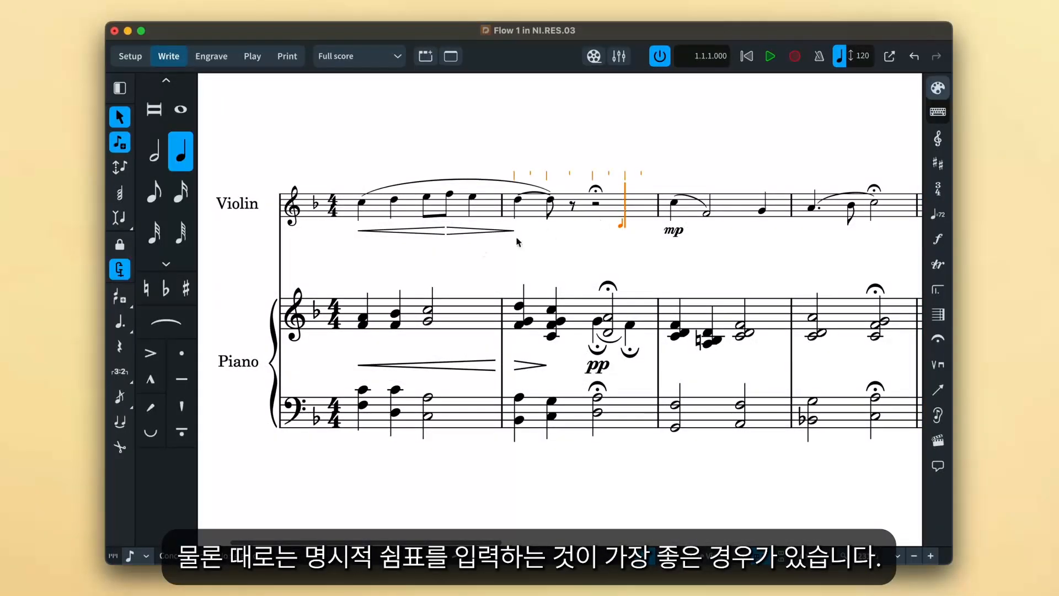
pyautogui.click(119, 347)
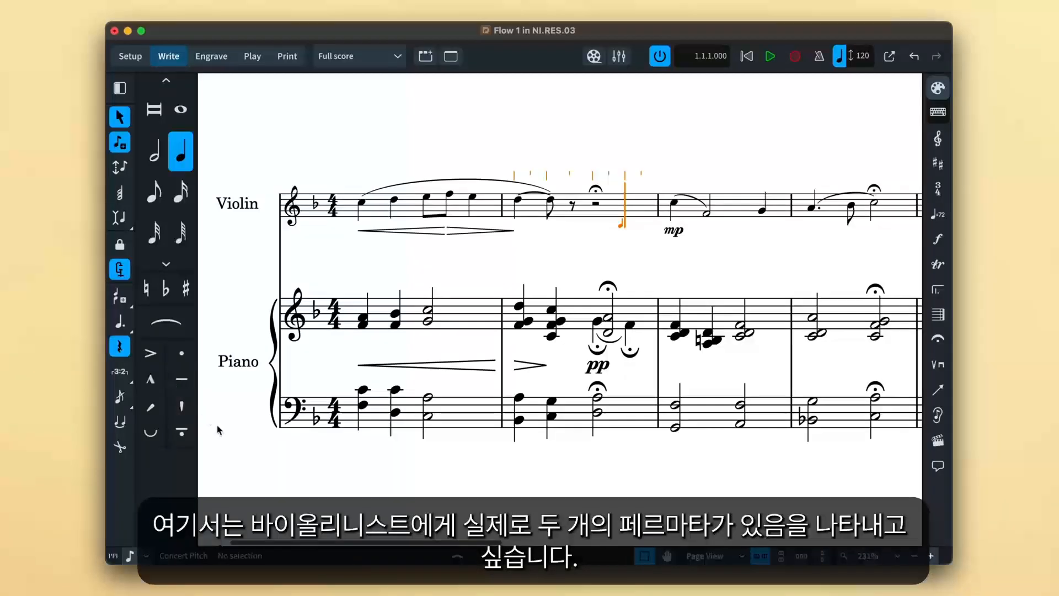
pyautogui.press('a')
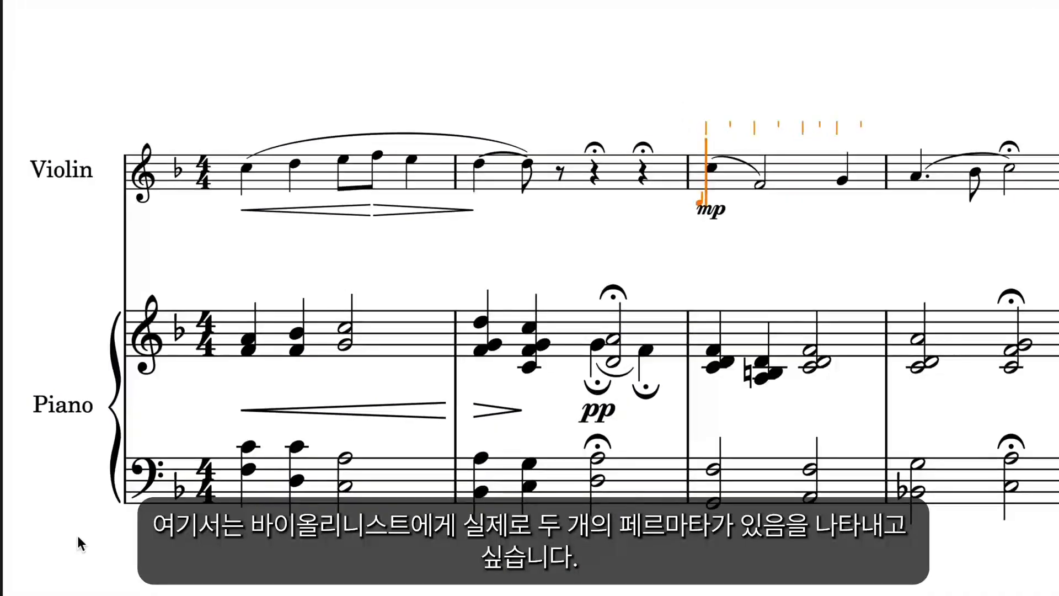
pyautogui.press('Escape')
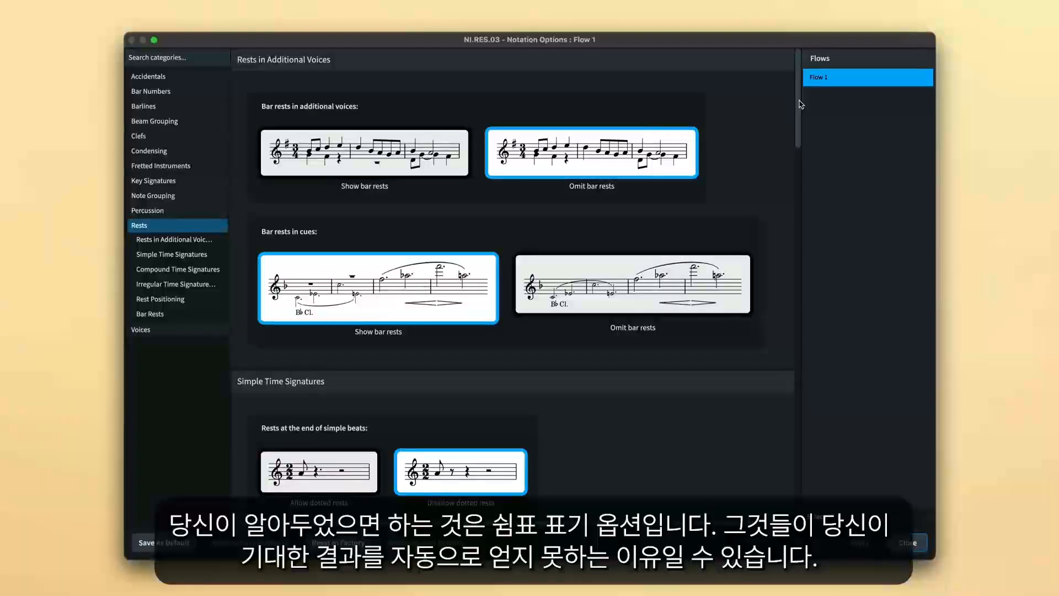
# Step: Look through the Rests page of Notation Options, from rests in additional voices down to the last settings
pyautogui.moveTo(801, 105); pyautogui.dragTo(800, 434)
pyautogui.moveTo(801, 435); pyautogui.dragTo(795, 489)
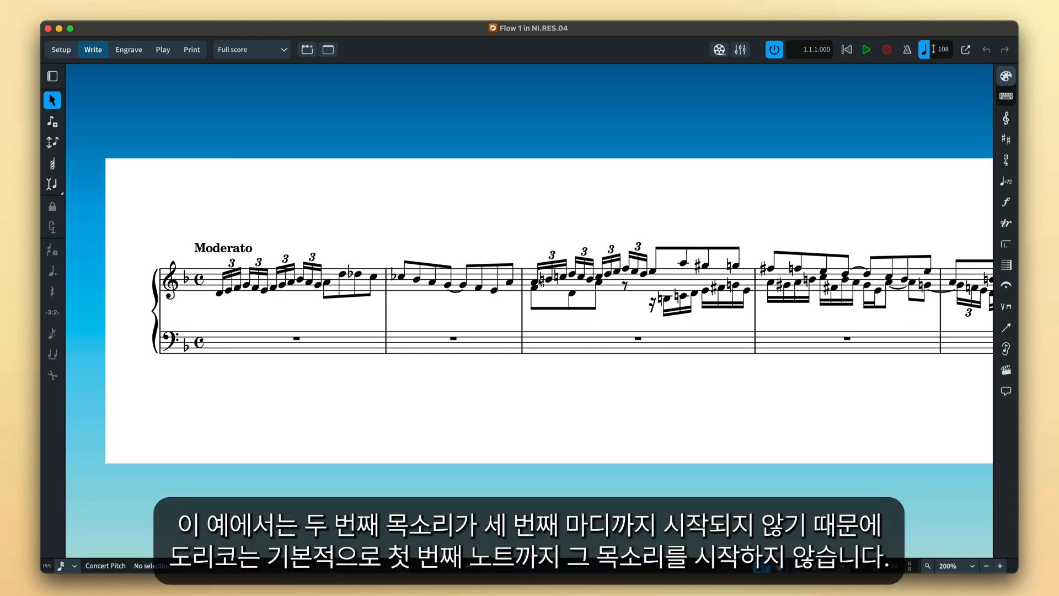
# Step: Start note input at the beginning of bar 1 in the top staff, in the up-stem voice
pyautogui.click(535, 285)
pyautogui.click(217, 277)
pyautogui.press('Return')
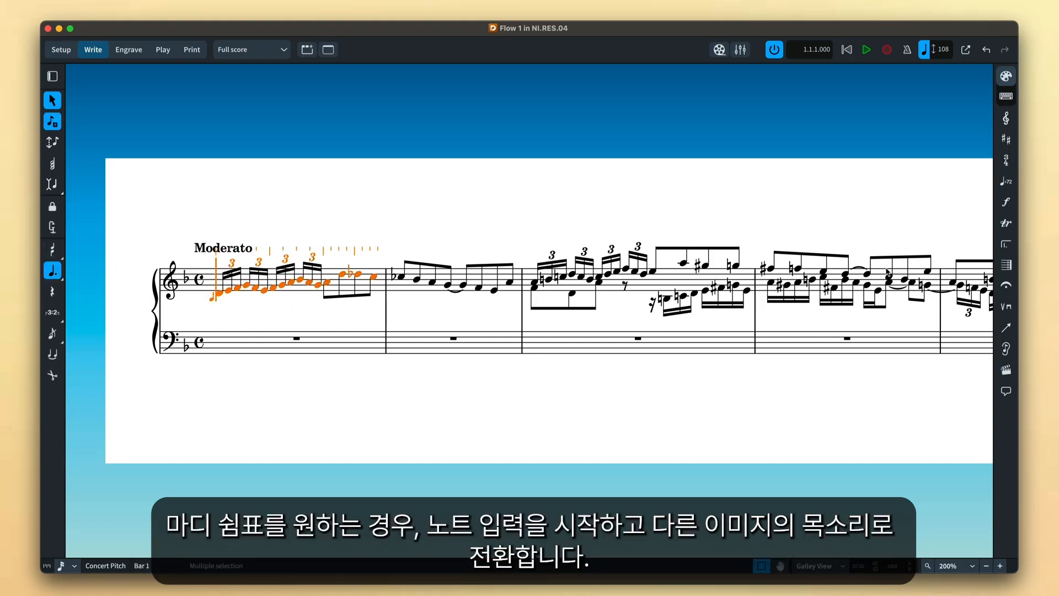
# Step: Insert a bar rest at the caret in bar 1 using Insert Bar Rest, and undo the insertion
pyautogui.click(1012, 269)
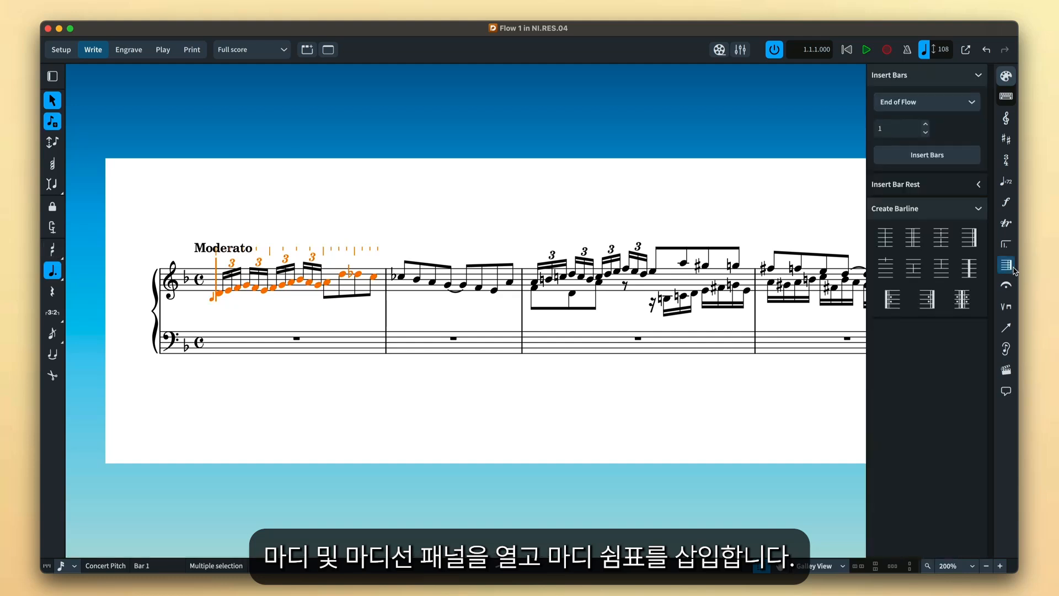
pyautogui.click(979, 184)
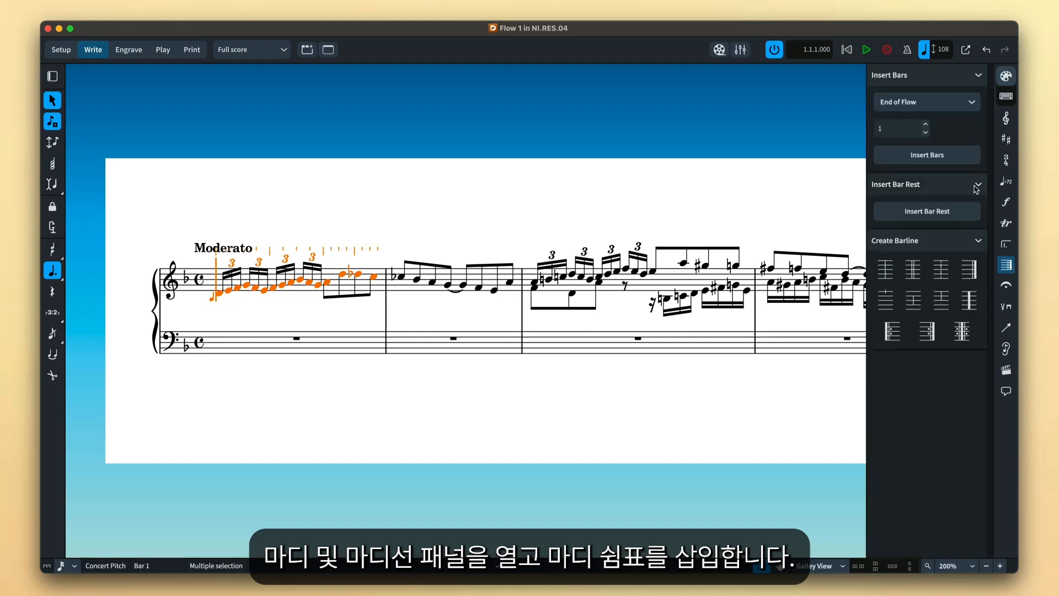
pyautogui.click(962, 216)
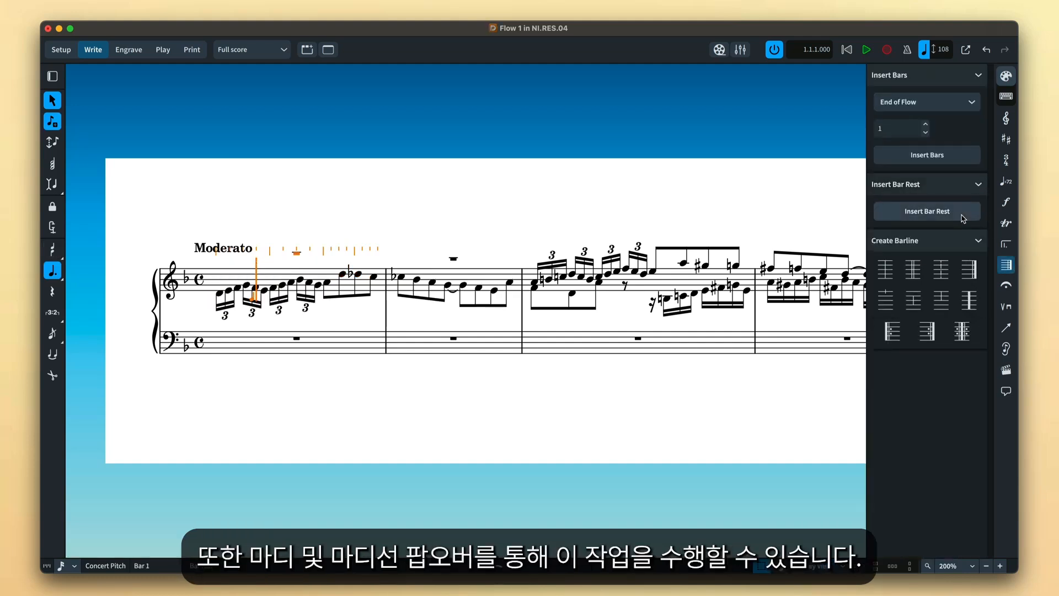
pyautogui.press('super+z')
# Step: Enter a bar rest at the caret in bar 1 through the Bars and Barlines popover with the entry "rest"
pyautogui.click(1007, 97)
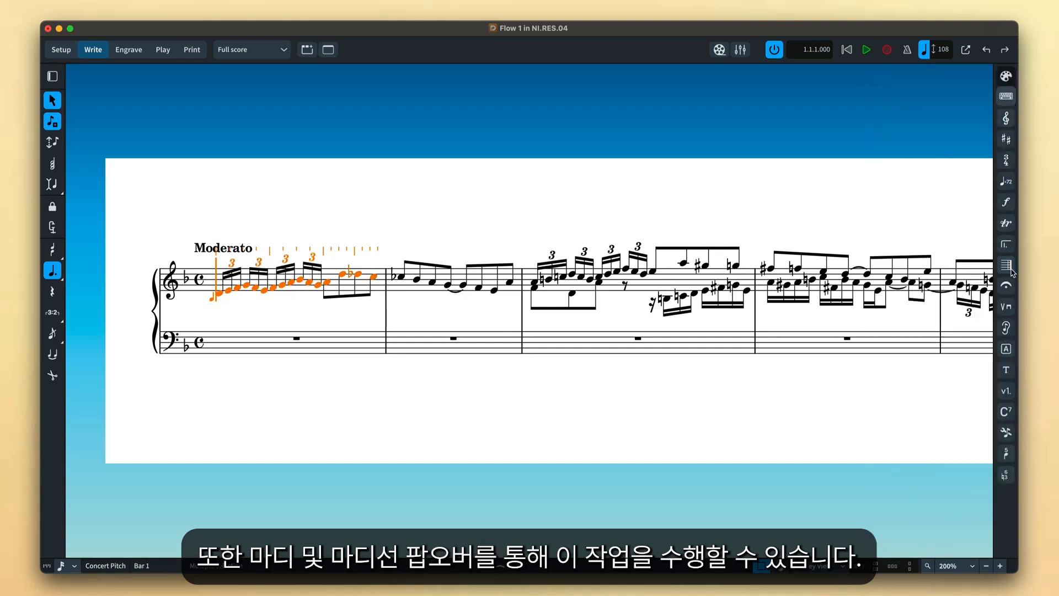
pyautogui.click(1012, 271)
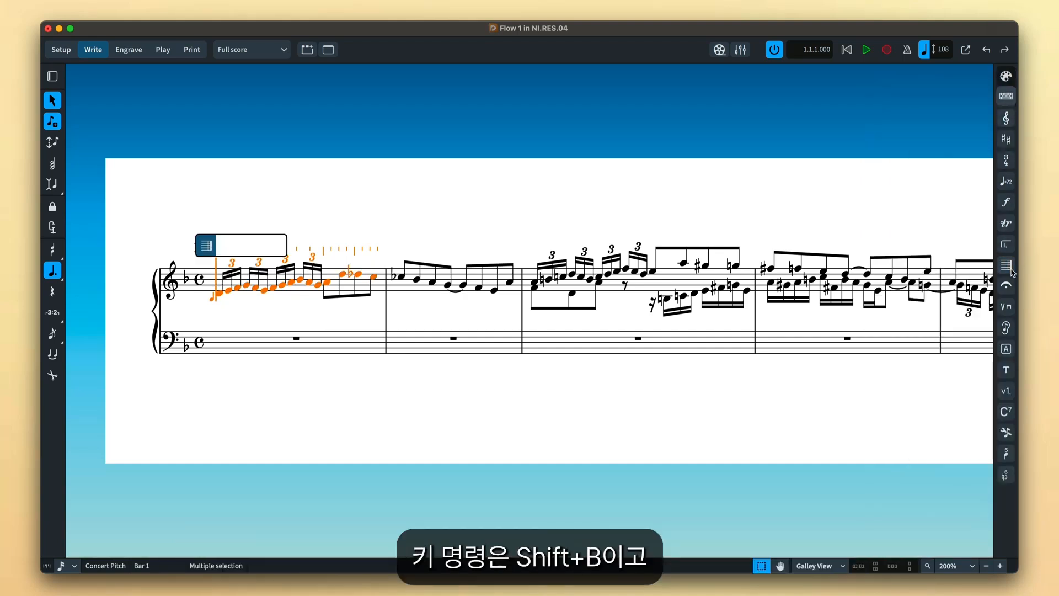
pyautogui.write('rest')
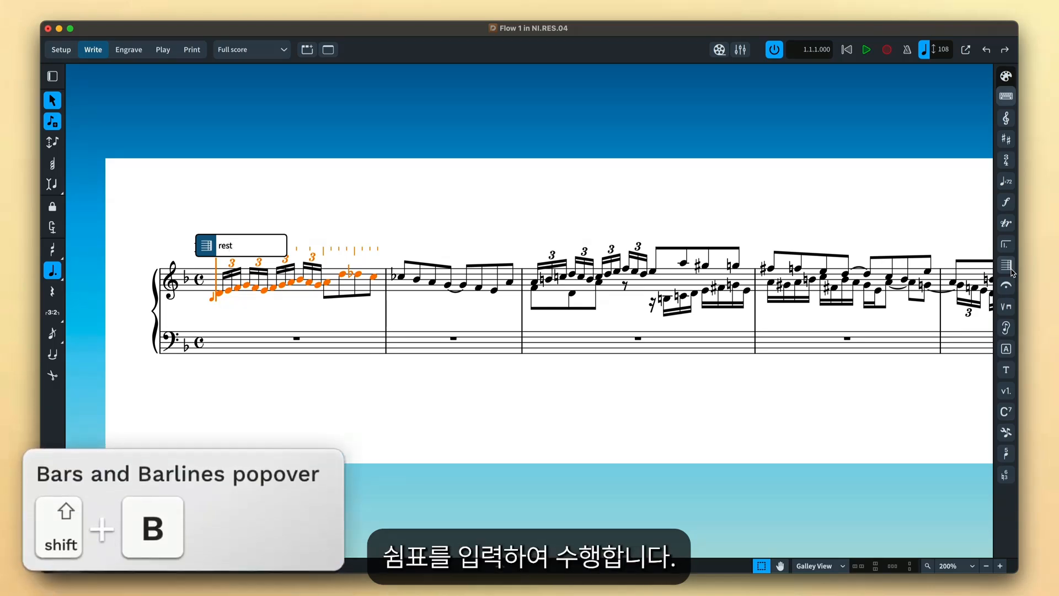
pyautogui.press('Return')
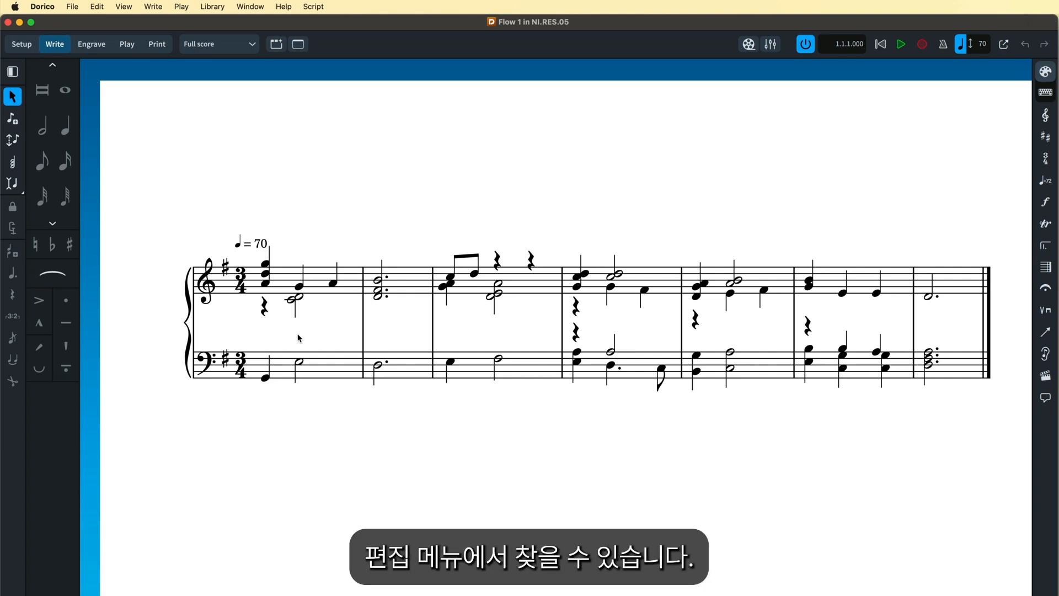
# Step: Remove the lower-voice quarter rest at the start of bar 1 in the top staff with Remove Rests
pyautogui.click(265, 307)
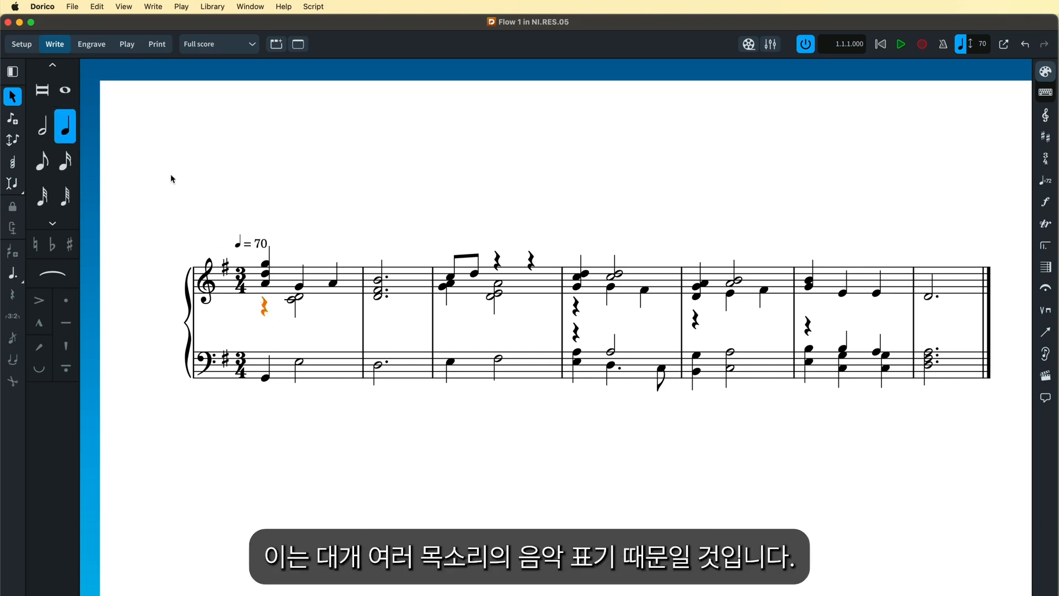
pyautogui.click(105, 11)
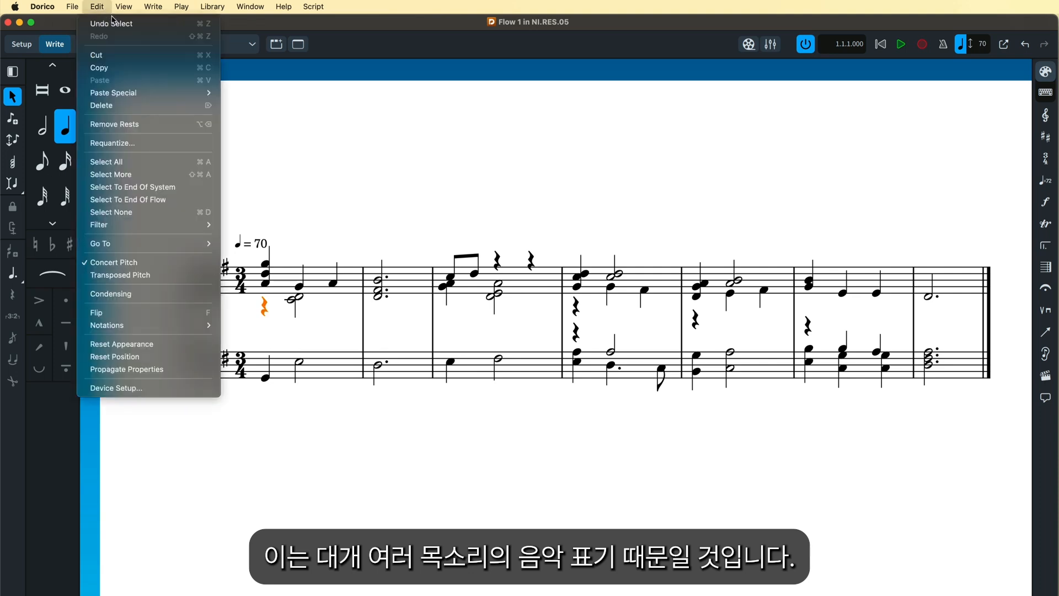
pyautogui.click(156, 125)
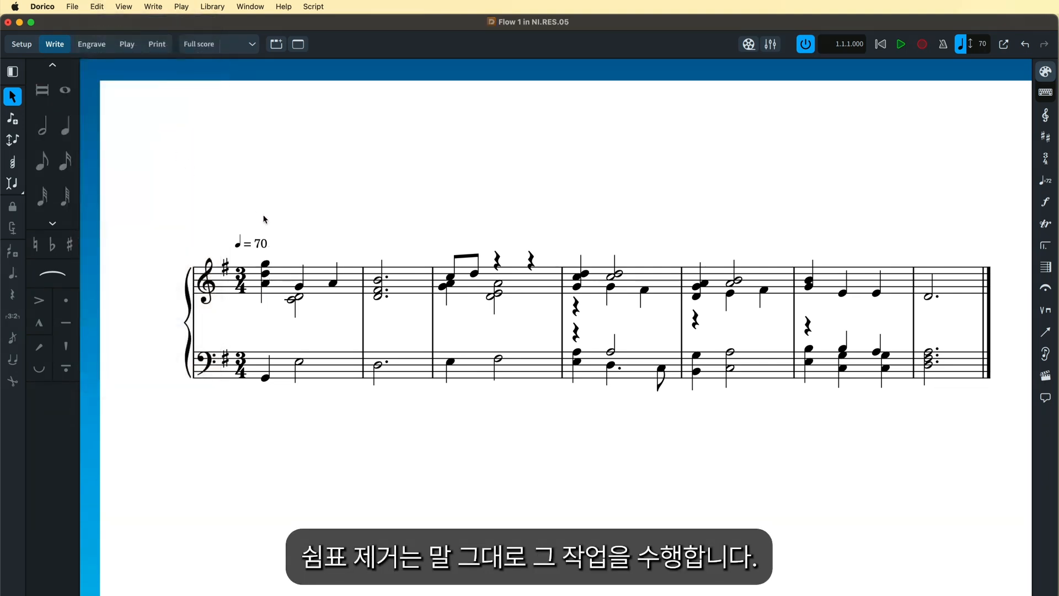
# Step: Remove all rests from bar 3 to the end in both staves with Remove Rests, and clear the selection
pyautogui.moveTo(430, 218); pyautogui.dragTo(957, 421)
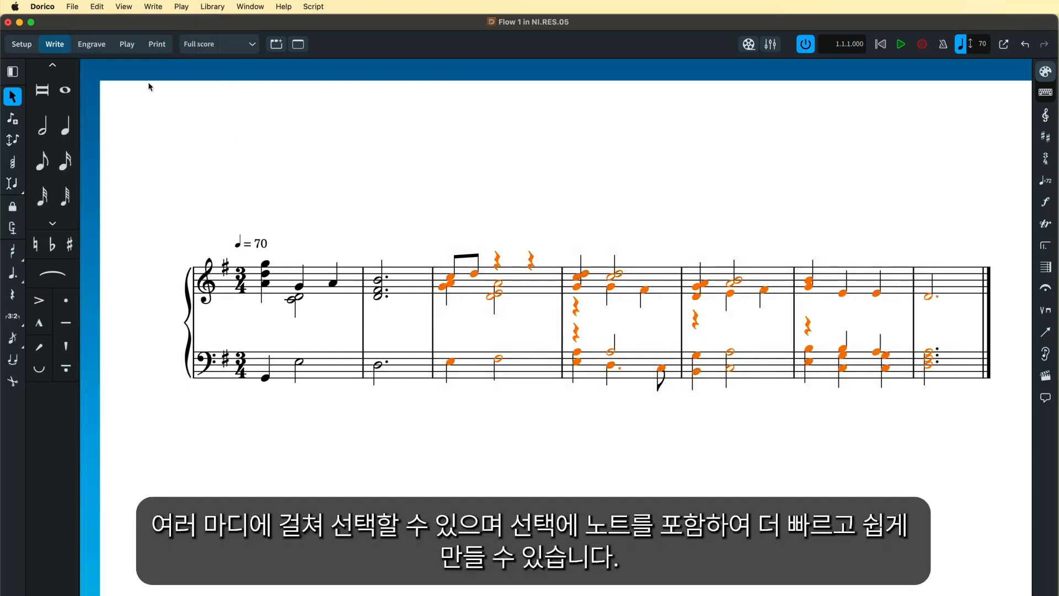
pyautogui.click(102, 8)
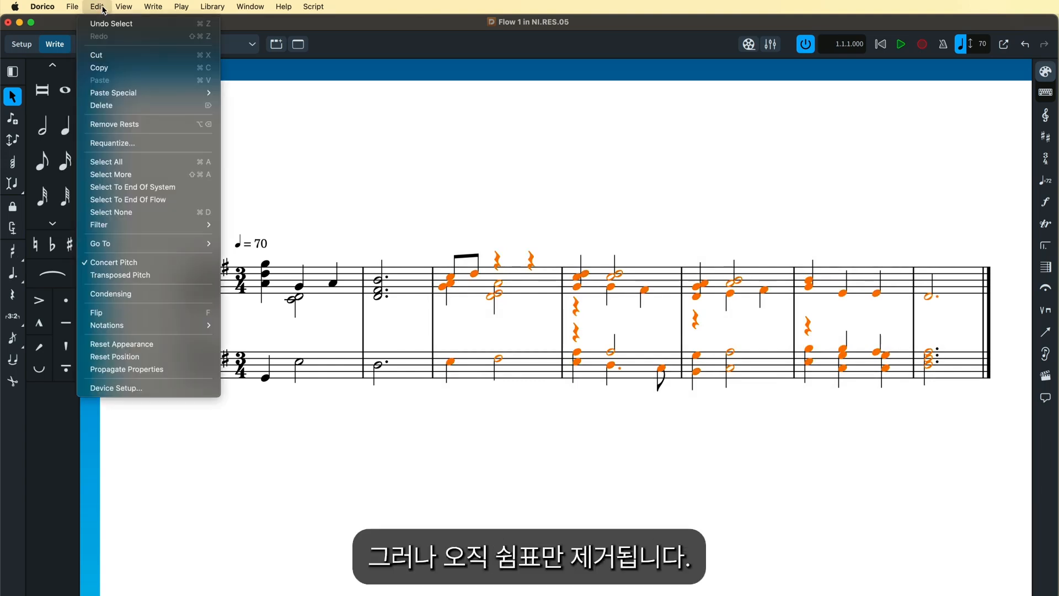
pyautogui.click(159, 129)
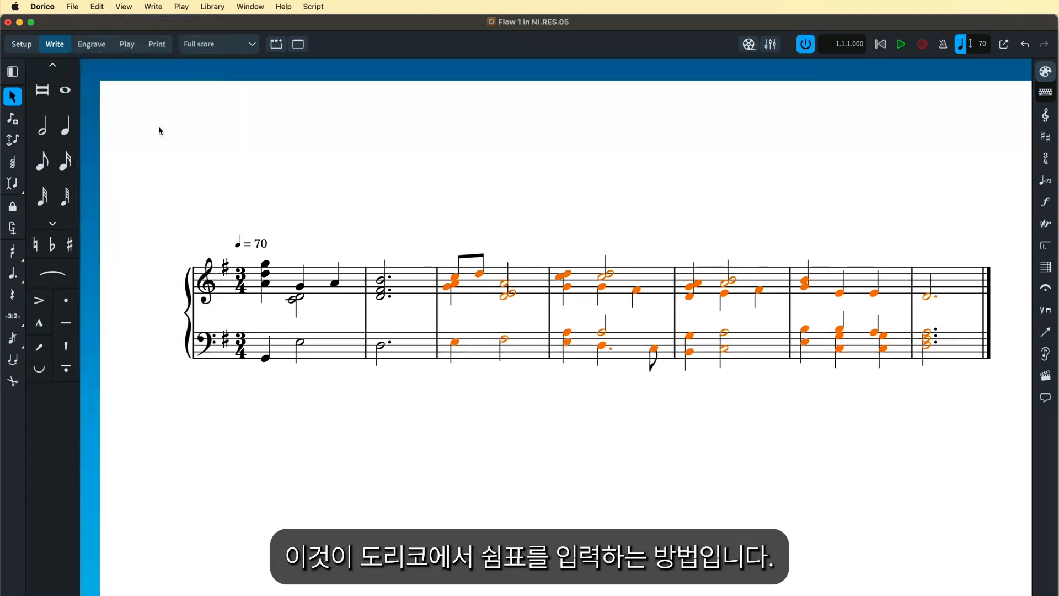
pyautogui.press('Escape')
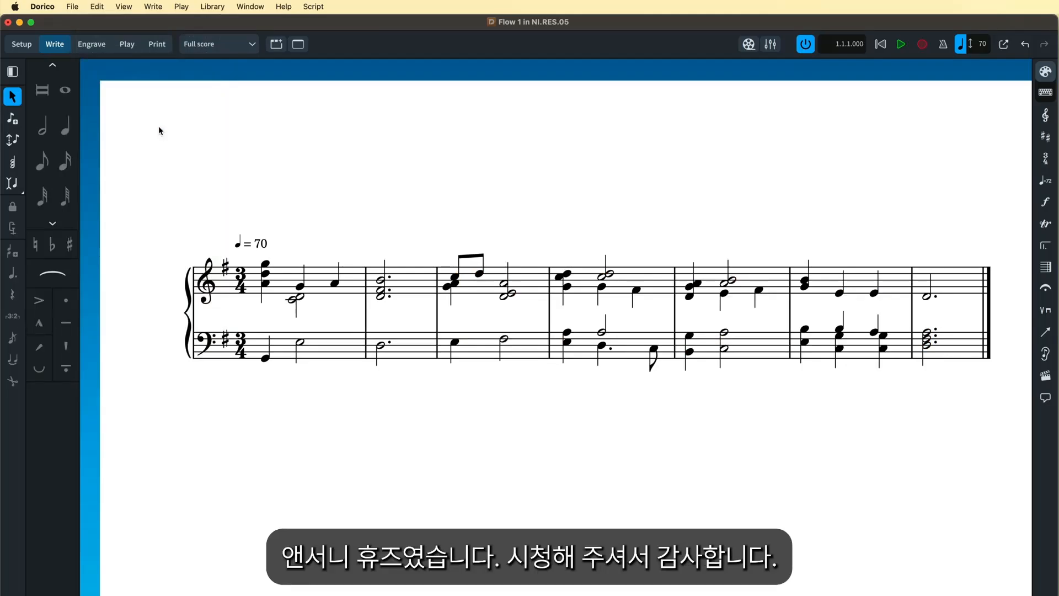